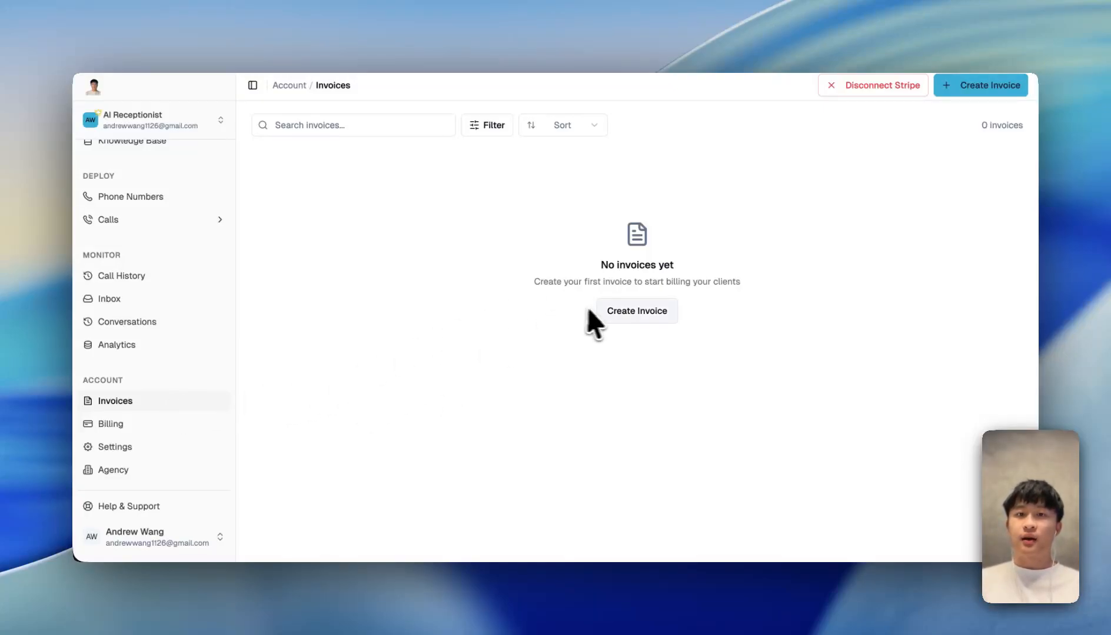
Check the Stripe payouts connection in the agency's settings and return to the agency's workspace list.
{"action": "left_click", "coordinate": [148, 471]}
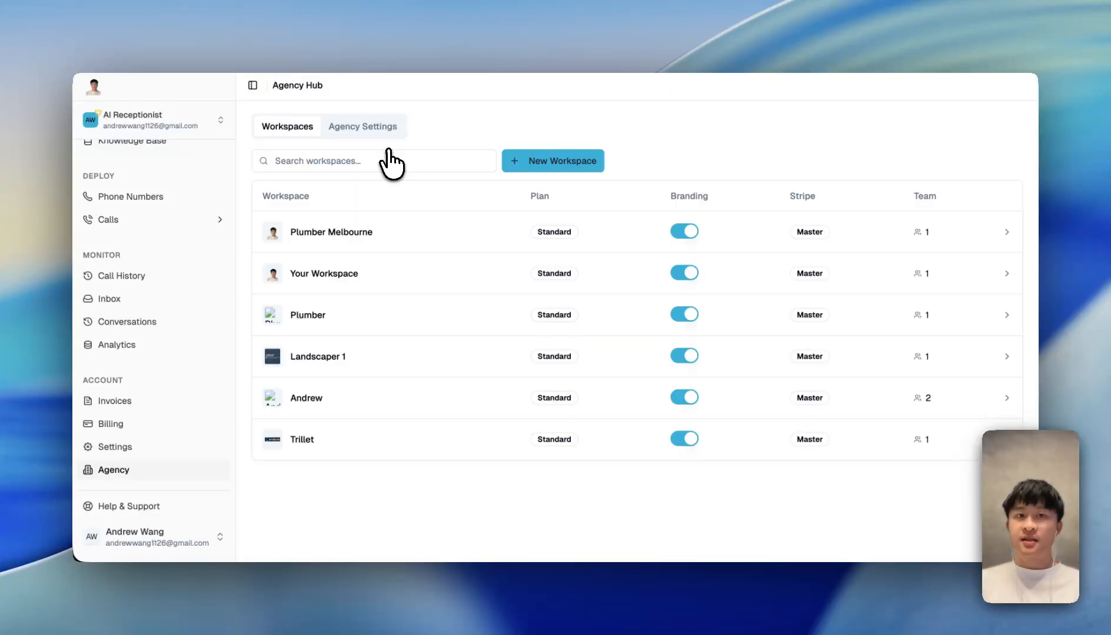
{"action": "left_click", "coordinate": [389, 127]}
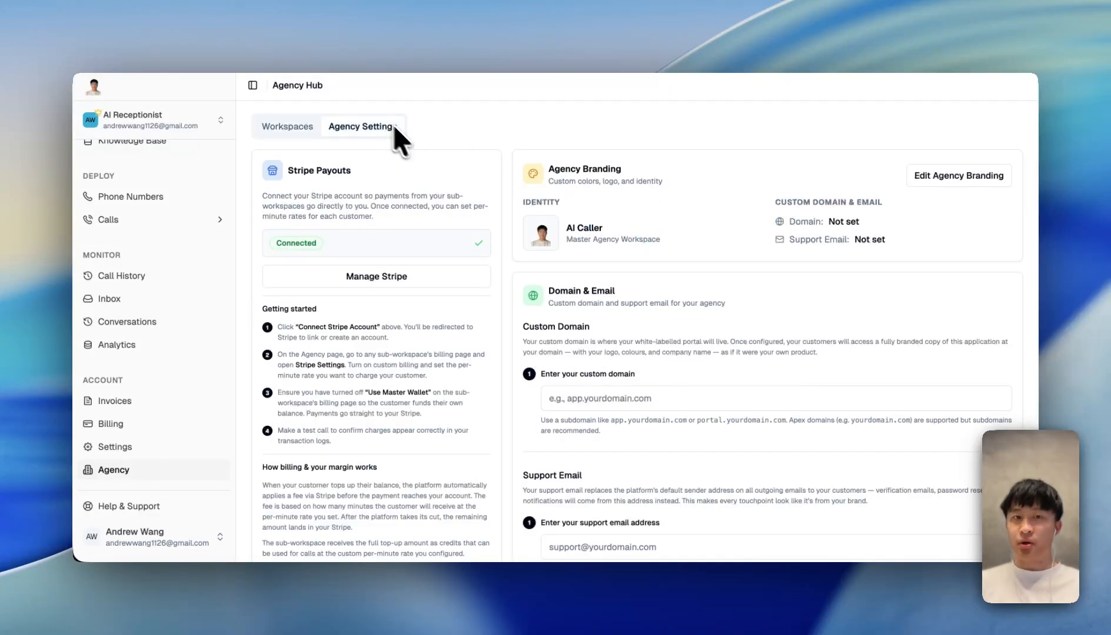
{"action": "left_click", "coordinate": [280, 130]}
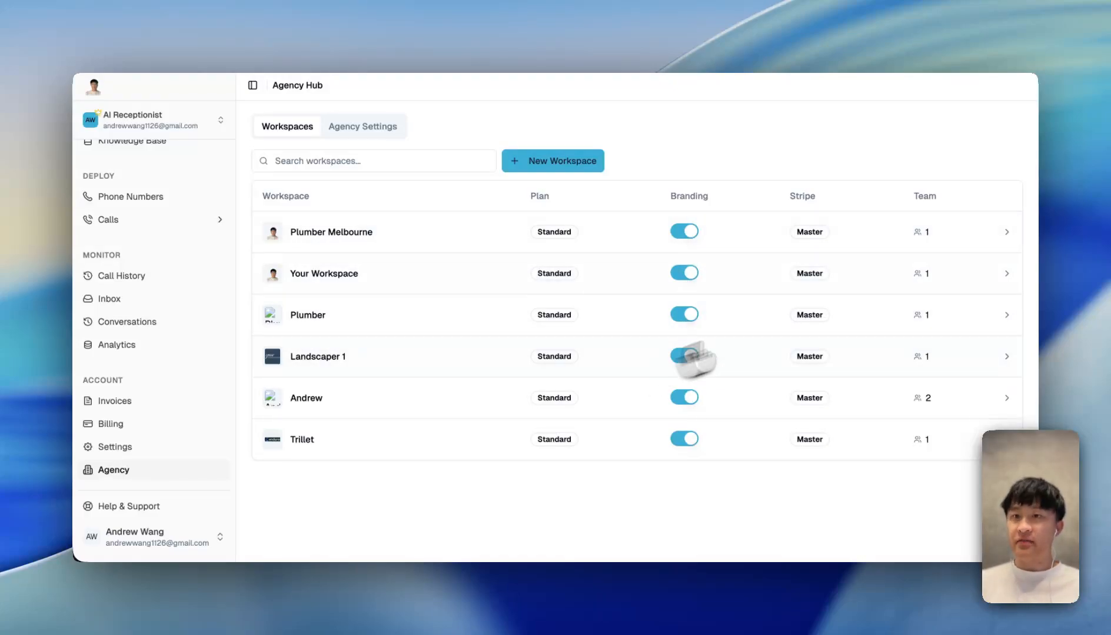
Open the billing settings of the Landscaper 1 workspace from the agency's workspace list.
{"action": "left_click", "coordinate": [993, 281]}
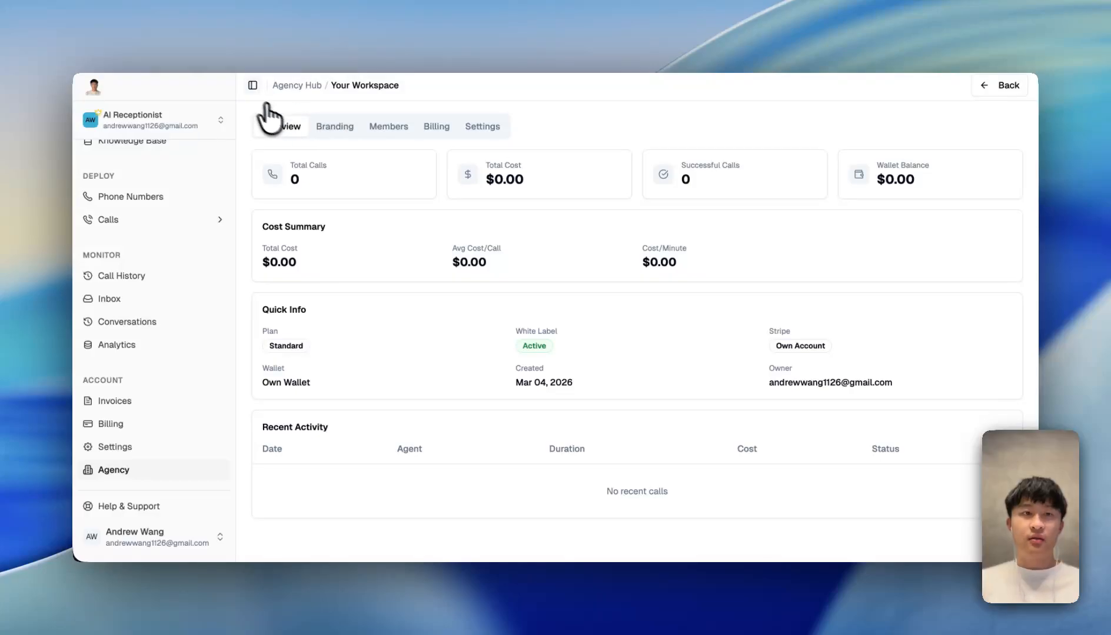
{"action": "left_click", "coordinate": [160, 471]}
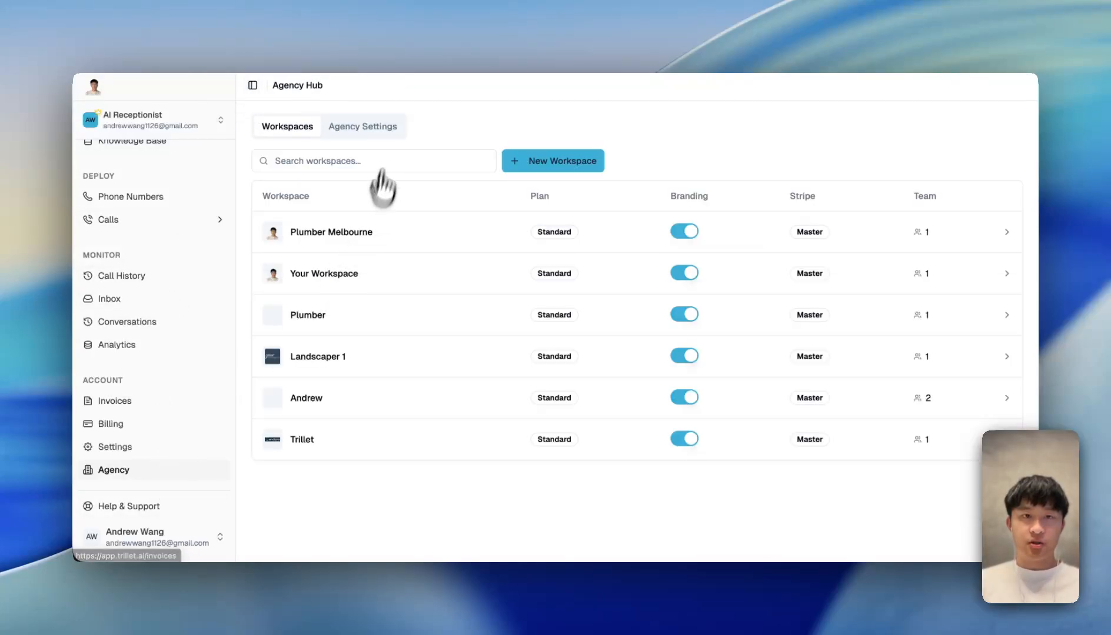
{"action": "left_click", "coordinate": [1005, 358]}
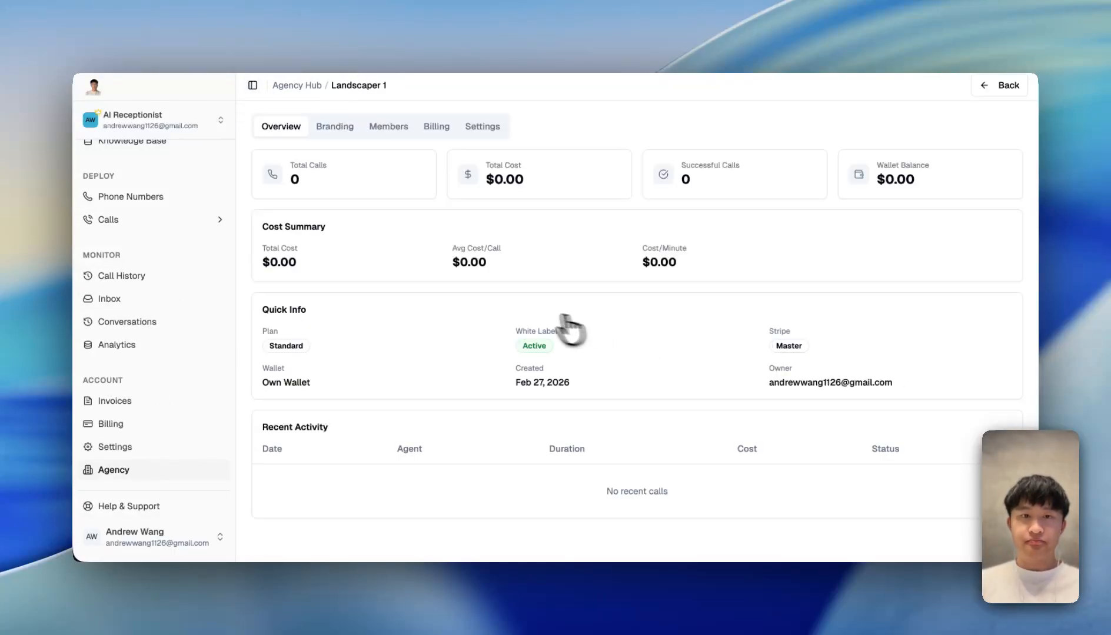
{"action": "left_click", "coordinate": [436, 126]}
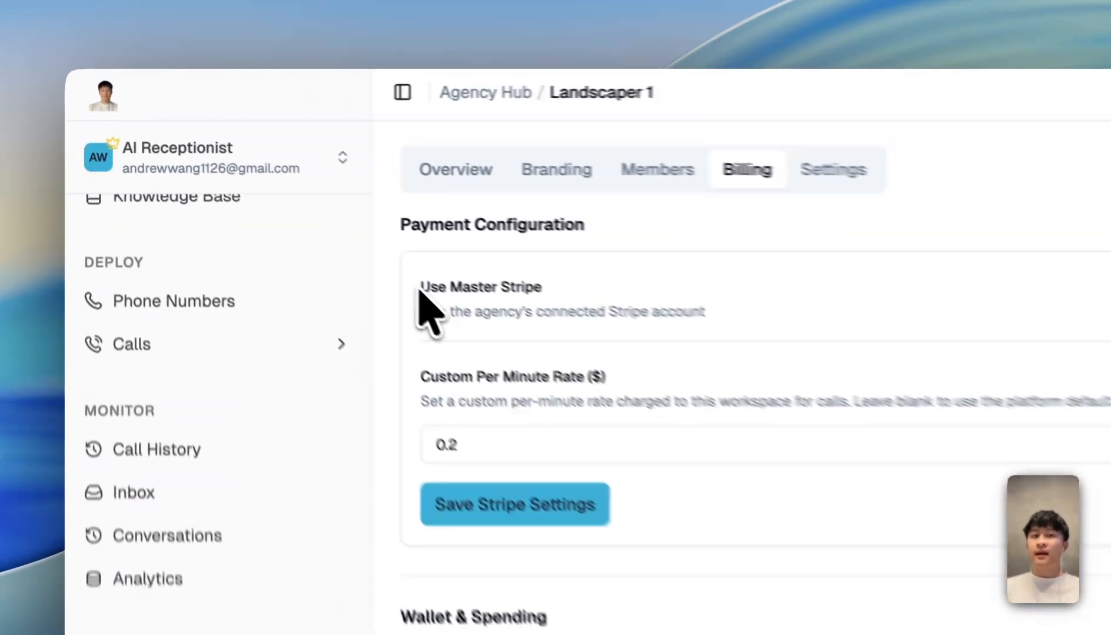
Review Landscaper 1's master Stripe option, custom per-minute rate, and wallet sharing settings.
{"action": "left_click_drag", "start_coordinate": [262, 189], "coordinate": [335, 196]}
{"action": "left_click", "coordinate": [665, 335]}
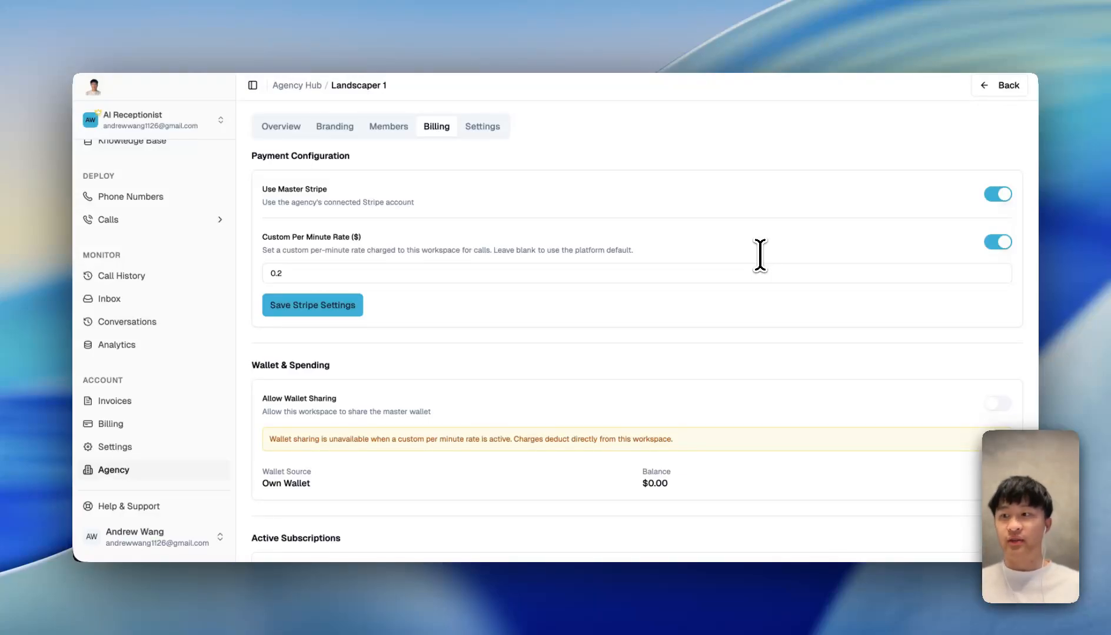
{"action": "scroll", "coordinate": [759, 255], "scroll_direction": "down", "scroll_amount": 2}
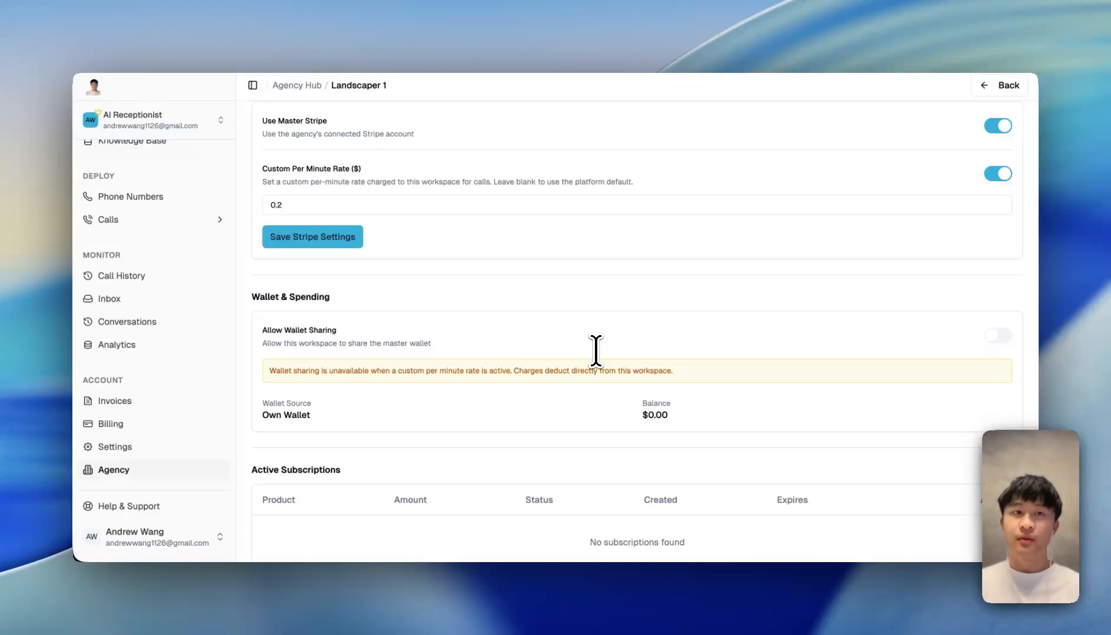
{"action": "scroll", "coordinate": [596, 352], "scroll_direction": "up", "scroll_amount": 2}
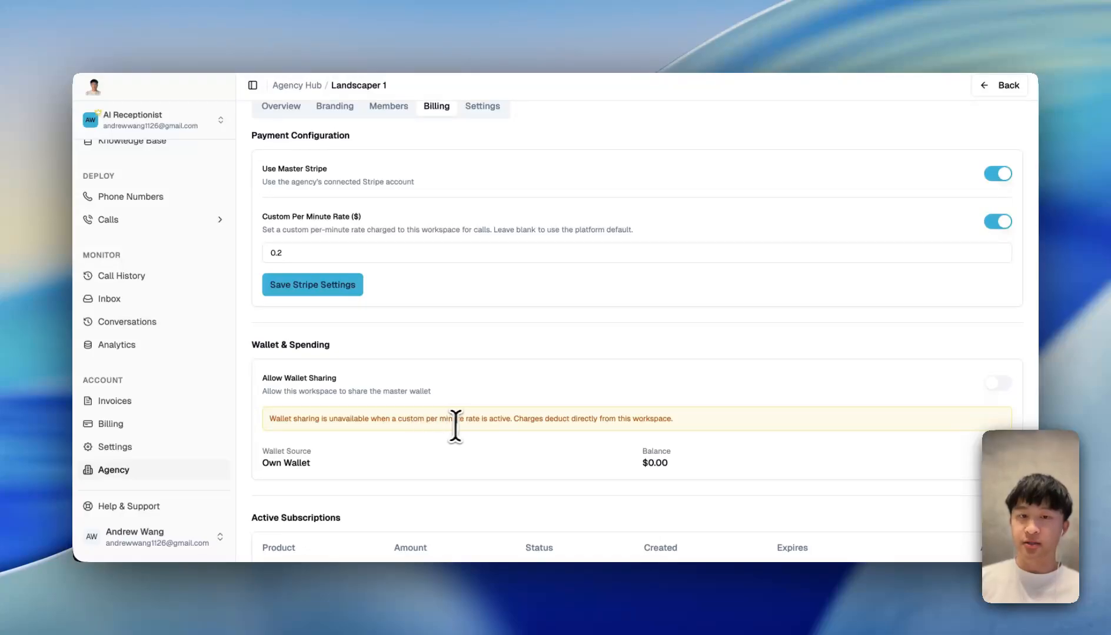
{"action": "scroll", "coordinate": [719, 268], "scroll_direction": "up", "scroll_amount": 1}
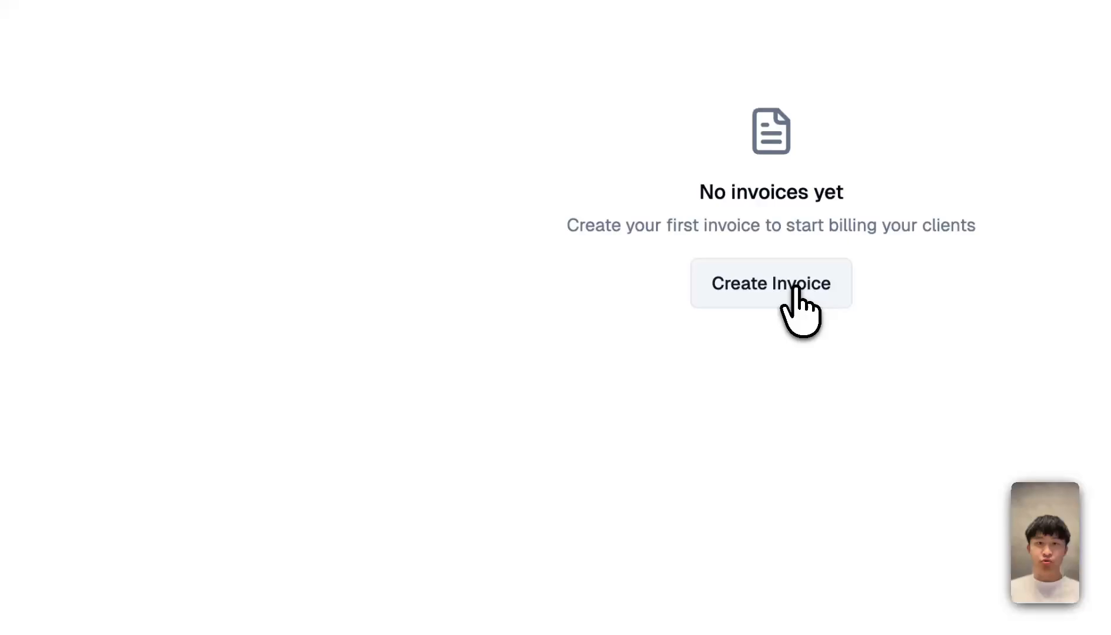
Start a new one-time invoice from the account's invoices and proceed to its details.
{"action": "left_click", "coordinate": [649, 318]}
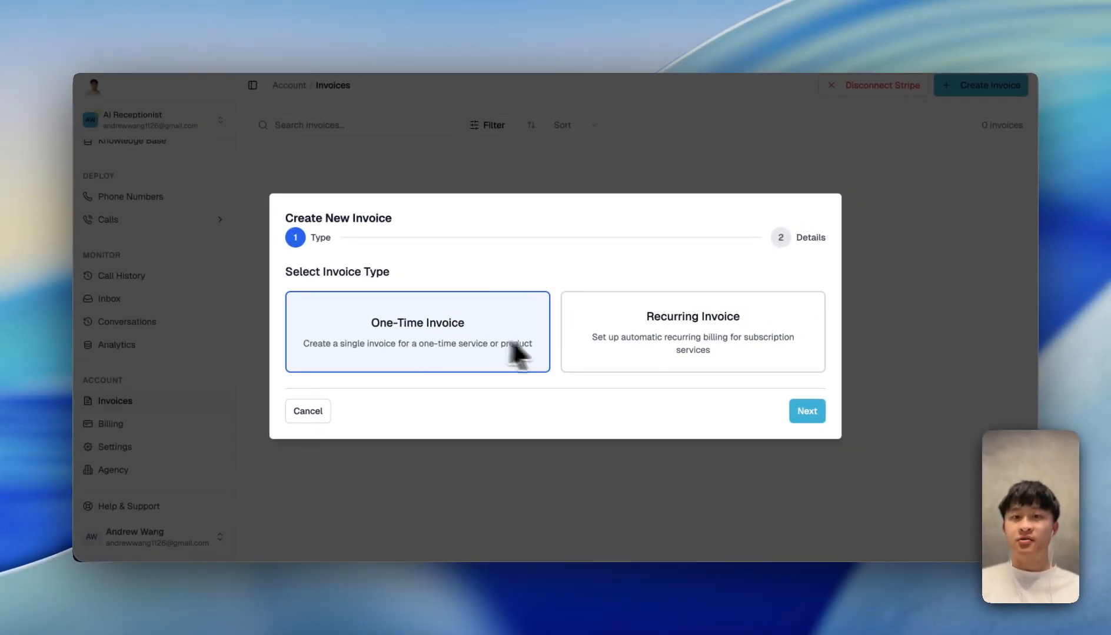
{"action": "left_click", "coordinate": [625, 366]}
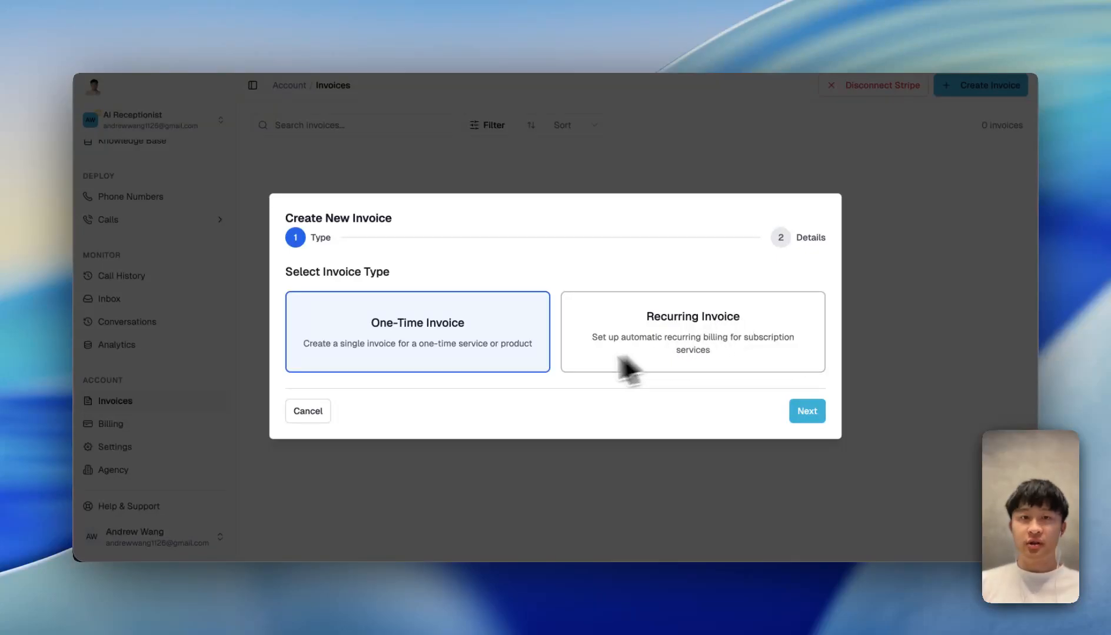
{"action": "left_click", "coordinate": [805, 412]}
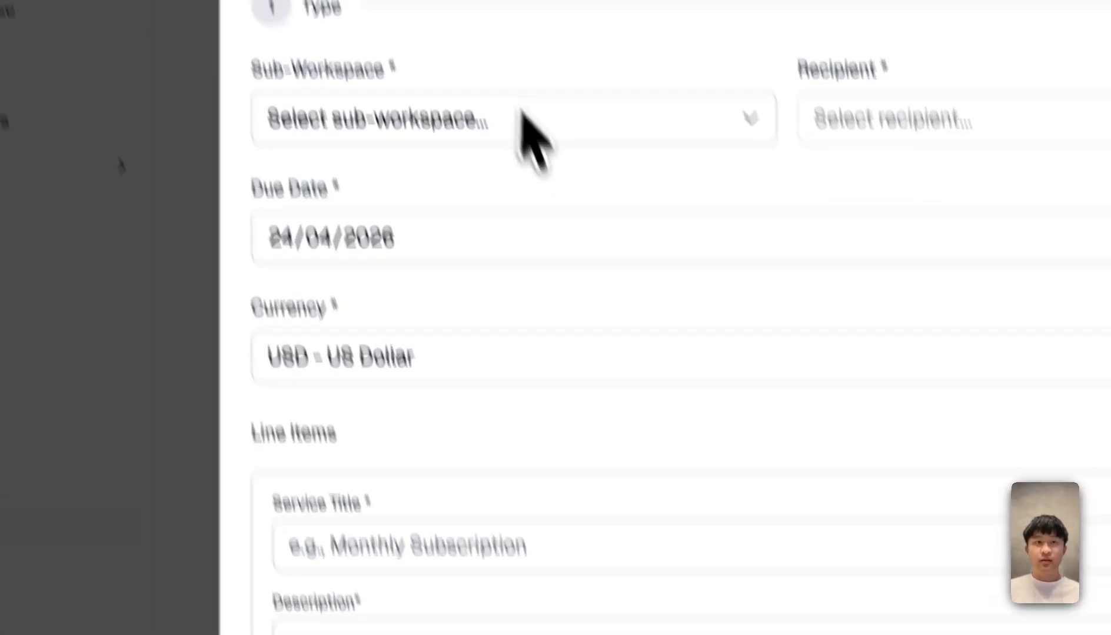
Address the invoice to the Landscaper 1 sub-workspace and its listed recipient, keeping the currency as USD - US Dollar.
{"action": "left_click", "coordinate": [524, 91]}
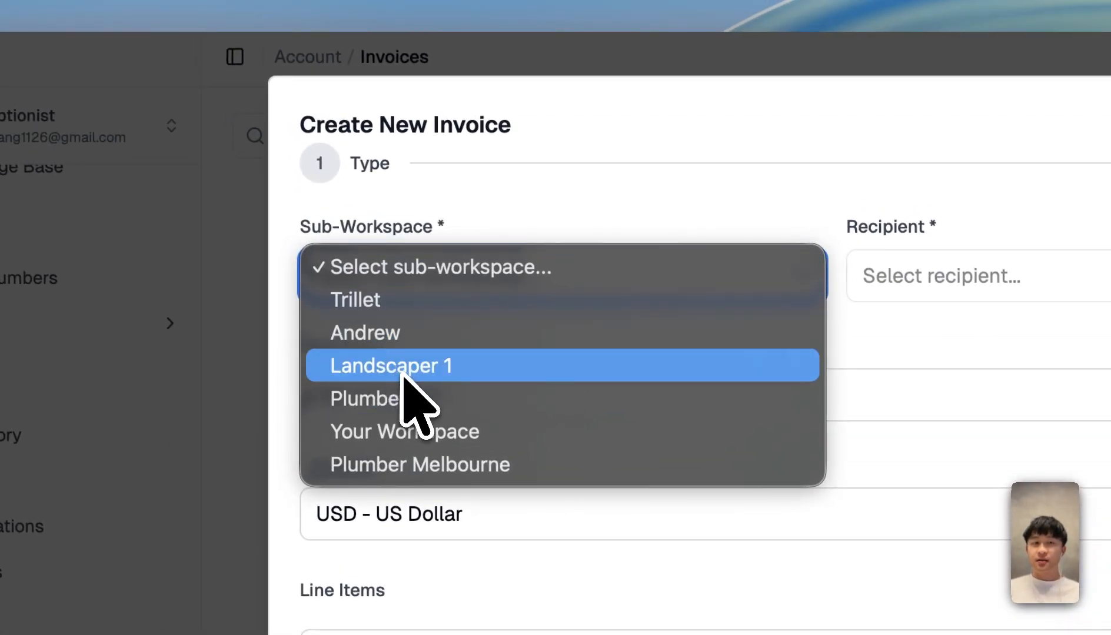
{"action": "left_click", "coordinate": [404, 377]}
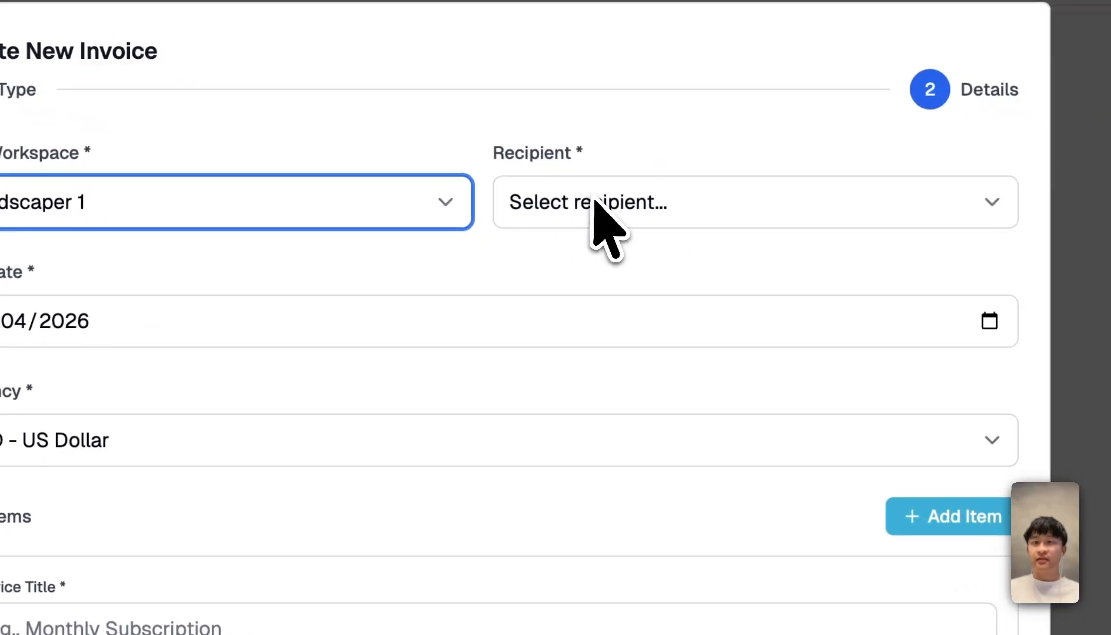
{"action": "left_click", "coordinate": [619, 201]}
{"action": "left_click", "coordinate": [624, 224]}
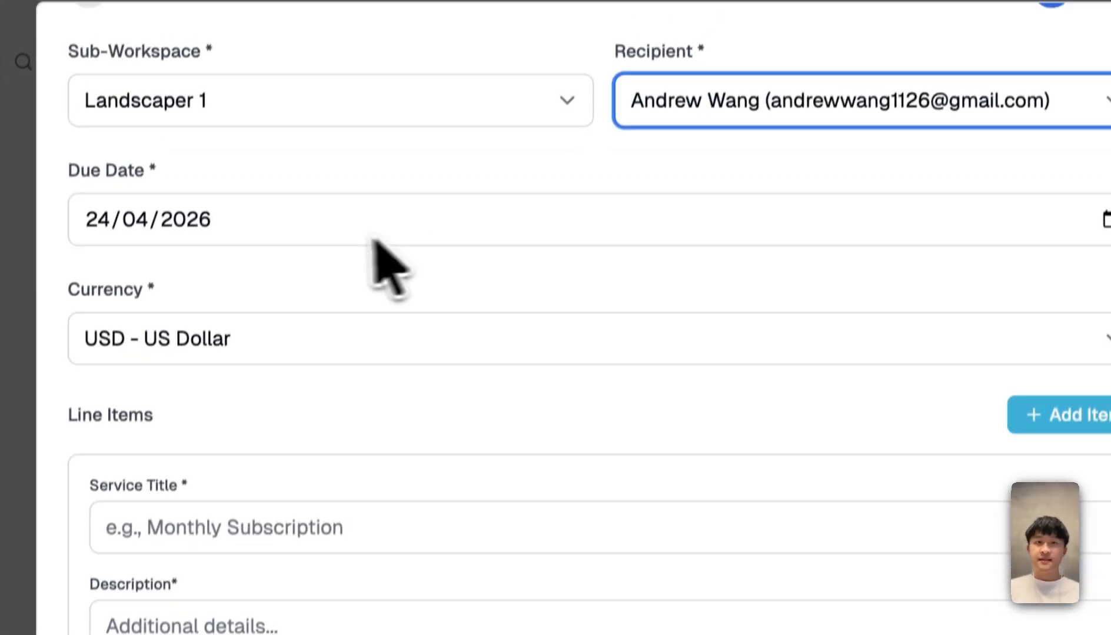
{"action": "left_click", "coordinate": [351, 353]}
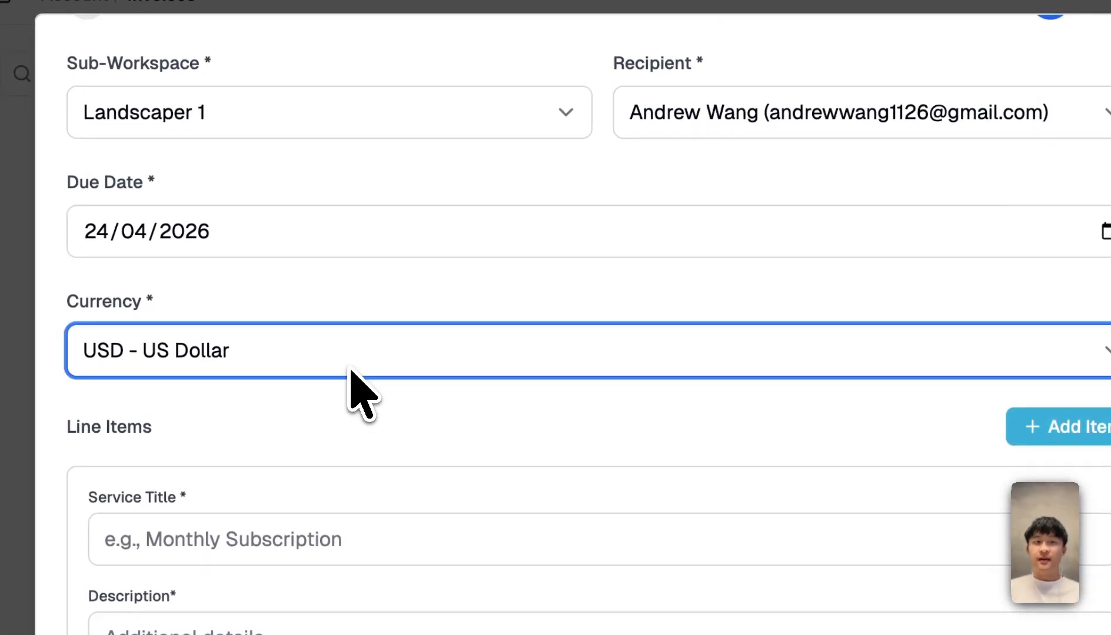
{"action": "left_click", "coordinate": [446, 288]}
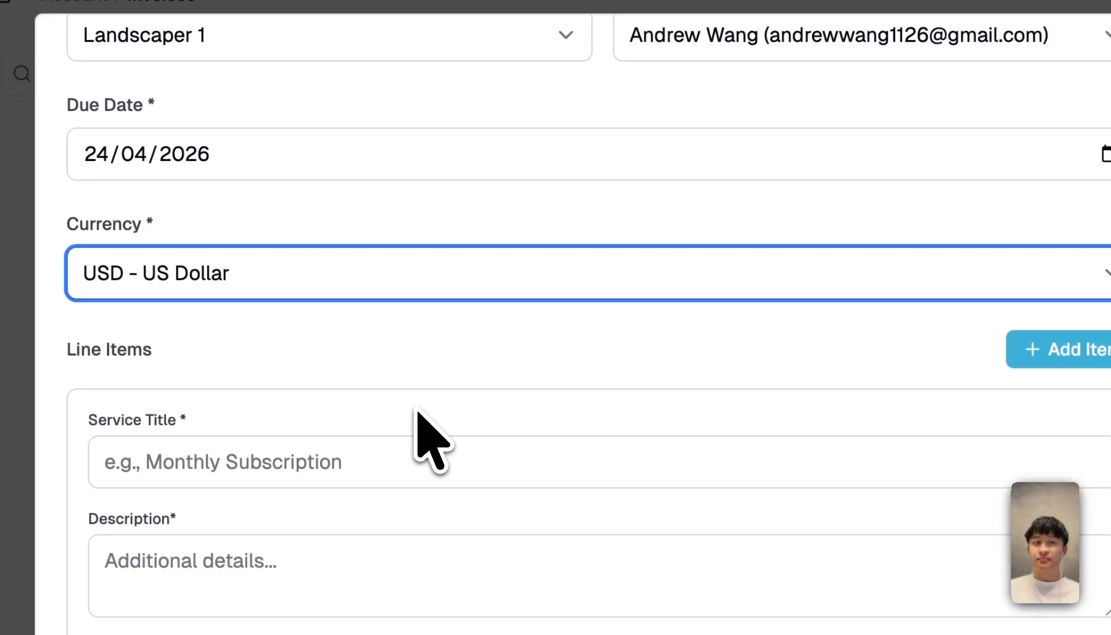
Fill in the line item with service title and description "Build Fee" and a unit price of 1000.
{"action": "left_click", "coordinate": [391, 519]}
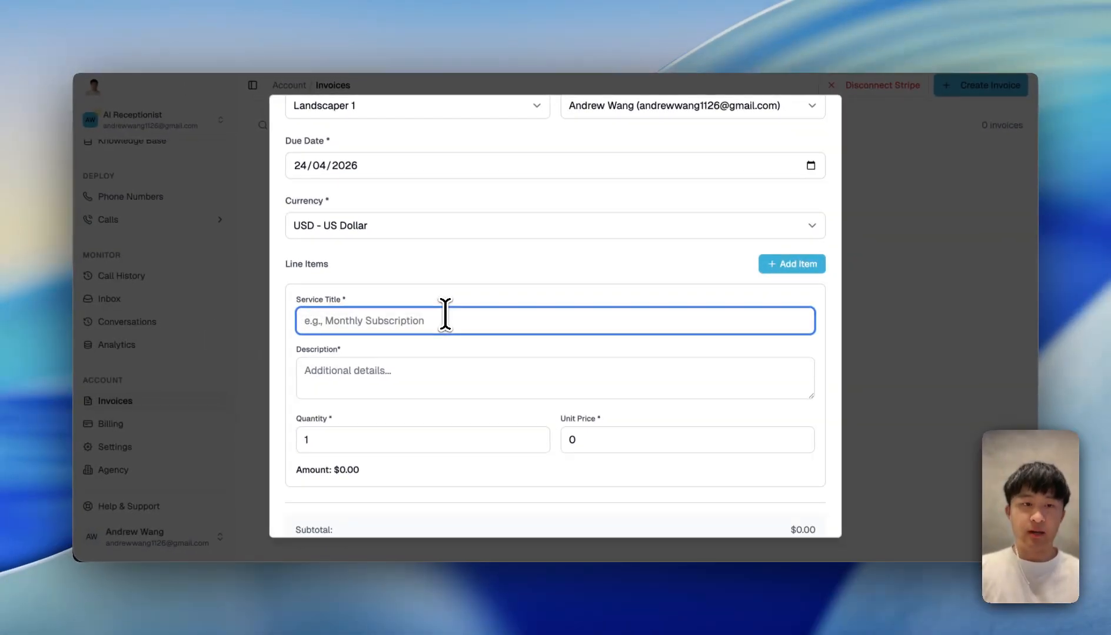
{"action": "type", "text": "Build Fee"}
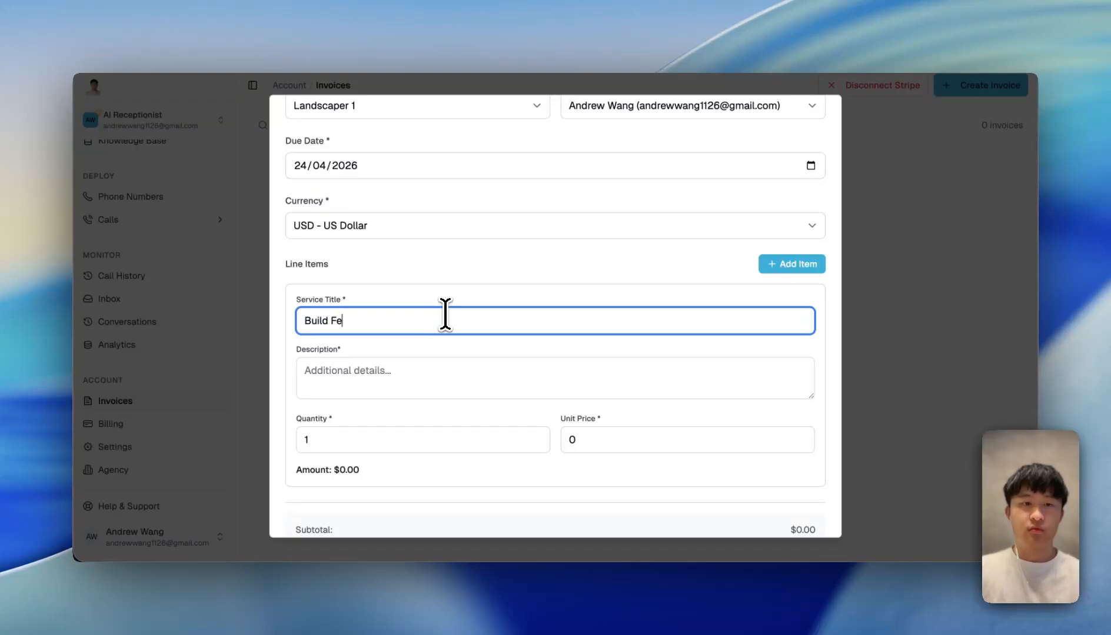
{"action": "key", "text": "Tab"}
{"action": "type", "text": "Build Fee"}
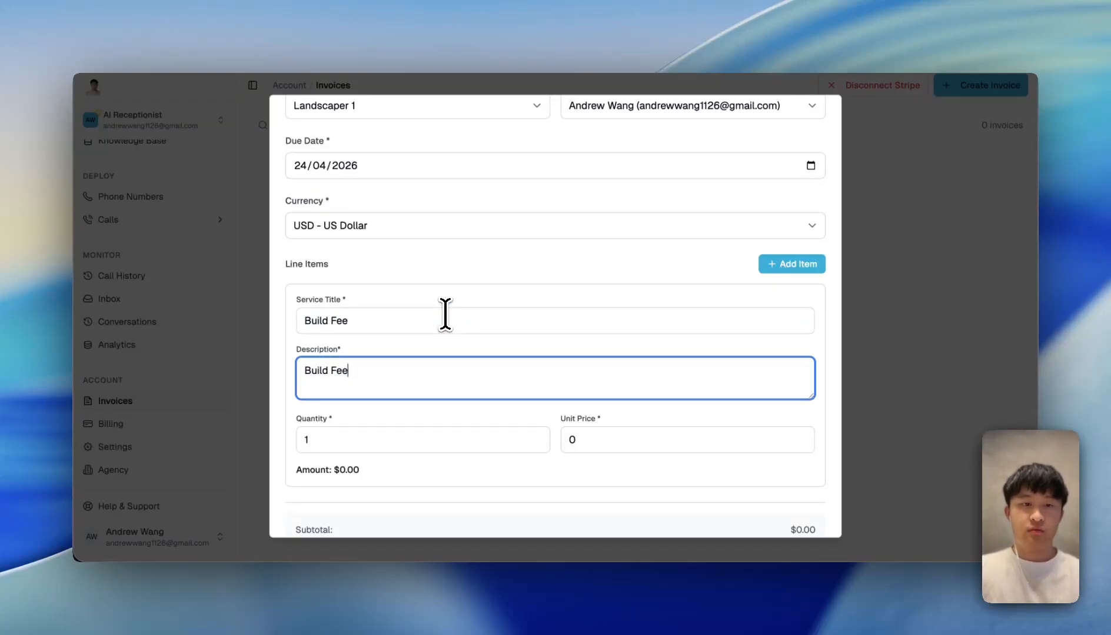
{"action": "key", "text": "Tab"}
{"action": "left_click", "coordinate": [629, 446]}
{"action": "type", "text": "2"}
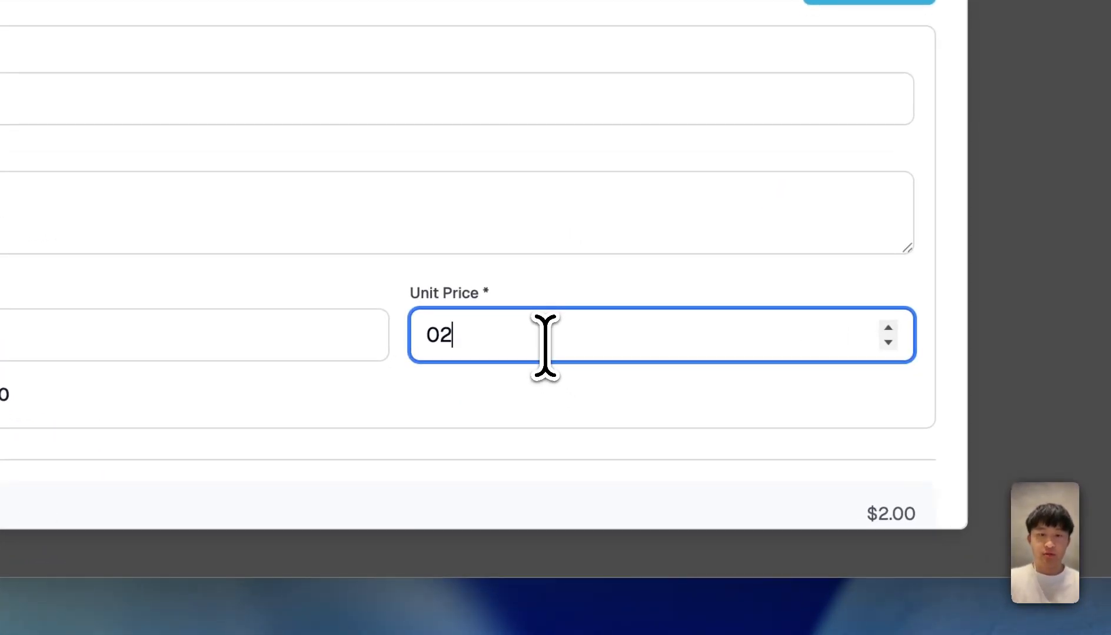
{"action": "key", "text": "BackSpace"}
{"action": "type", "text": "1000"}
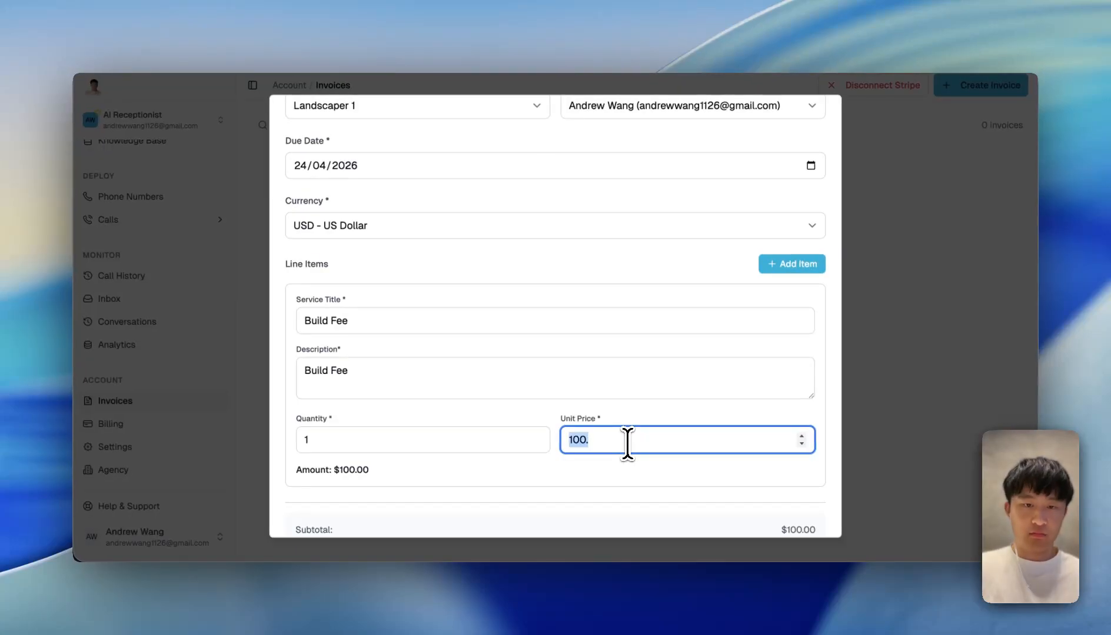
Enable Fund Customer Wallet on the invoice and set the wallet top-up amount to $50.
{"action": "scroll", "coordinate": [627, 442], "scroll_direction": "down", "scroll_amount": 5}
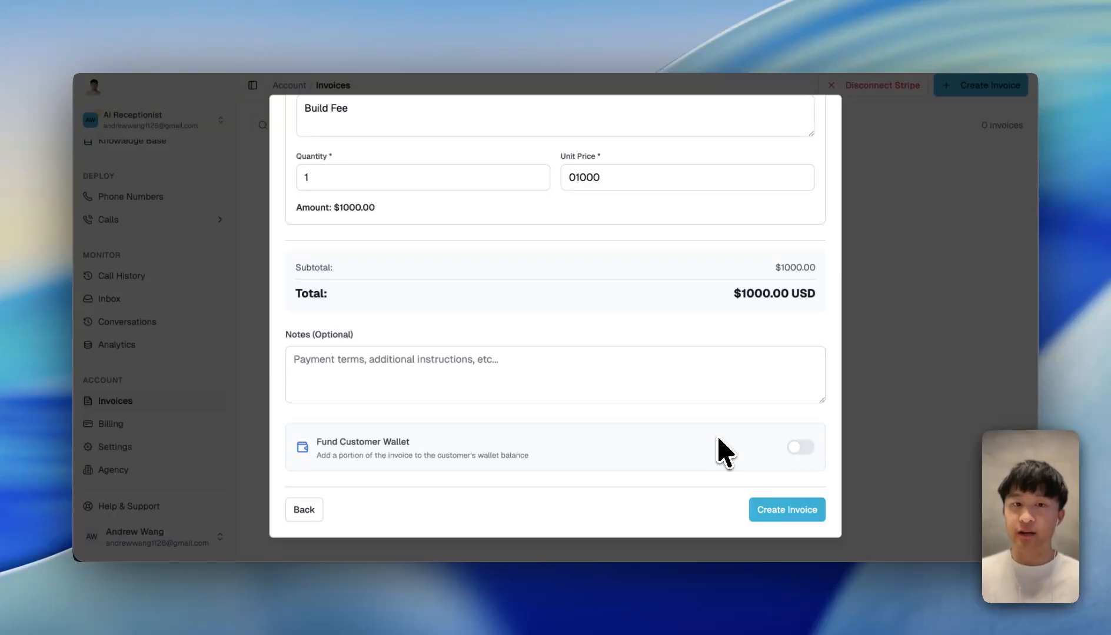
{"action": "left_click", "coordinate": [797, 447]}
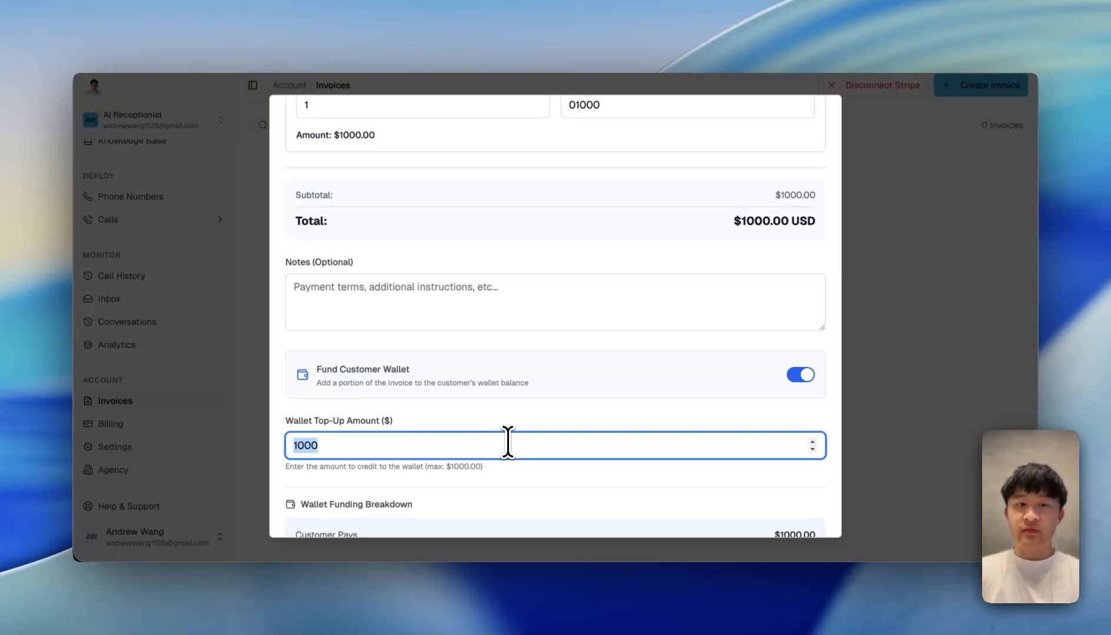
{"action": "type", "text": "50"}
{"action": "scroll", "coordinate": [508, 442], "scroll_direction": "down", "scroll_amount": 5}
{"action": "key", "text": "BackSpace"}
{"action": "key", "text": "BackSpace"}
{"action": "key", "text": "BackSpace"}
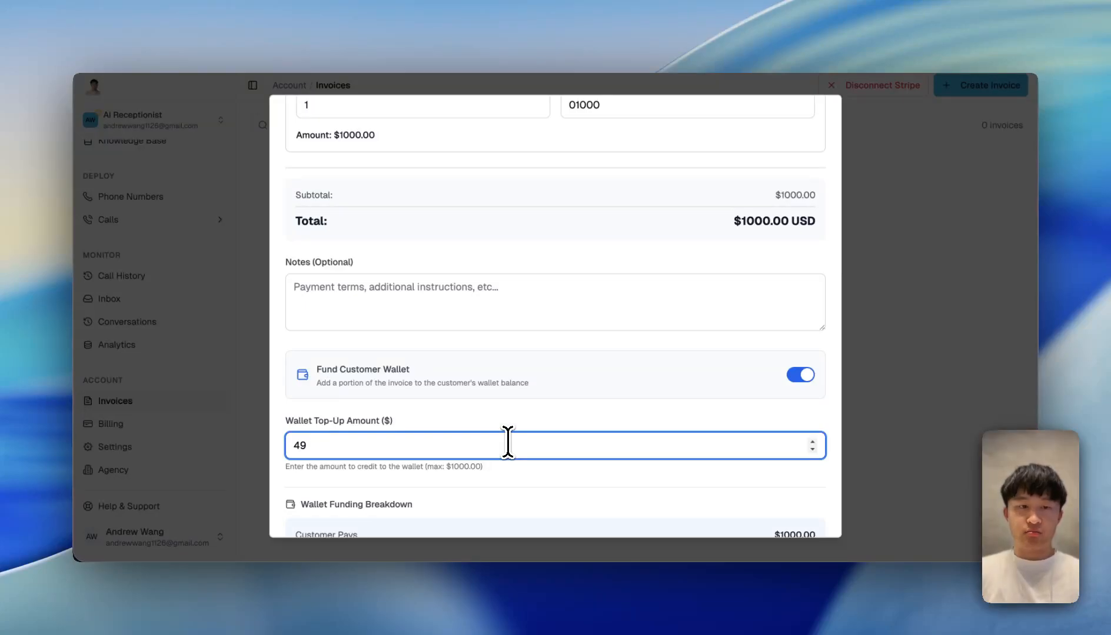
{"action": "key", "text": "BackSpace"}
{"action": "key", "text": "BackSpace"}
{"action": "type", "text": "050"}
{"action": "left_click", "coordinate": [649, 348]}
{"action": "scroll", "coordinate": [651, 350], "scroll_direction": "down", "scroll_amount": 4}
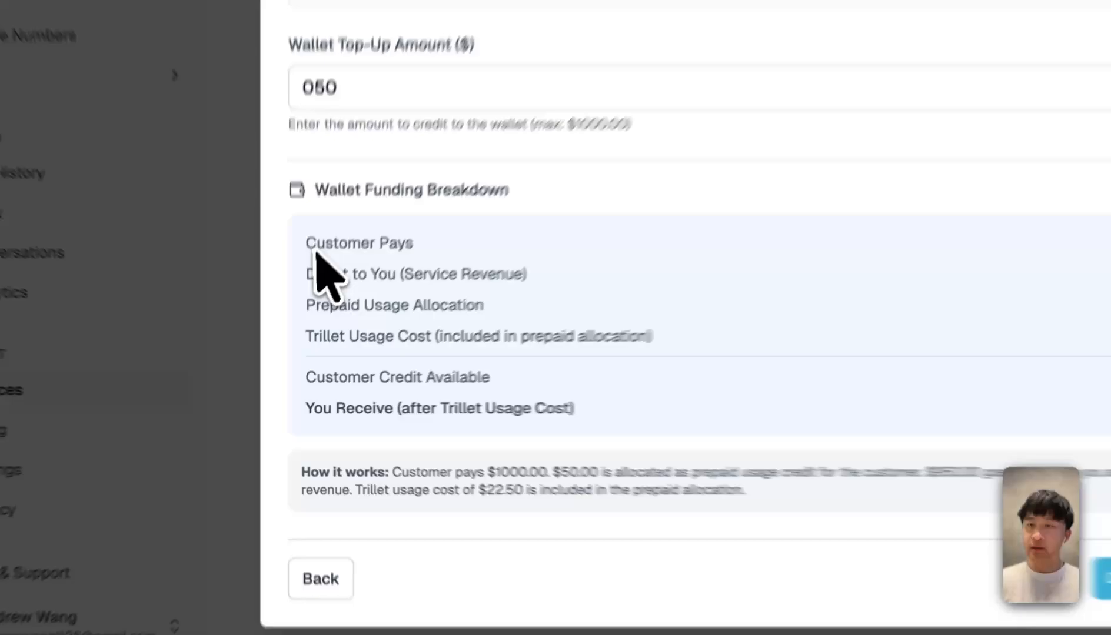
Examine the wallet funding breakdown, including direct service revenue, prepaid usage allocation, and Trillet usage cost.
{"action": "left_click_drag", "start_coordinate": [297, 318], "coordinate": [639, 402]}
{"action": "left_click", "coordinate": [800, 371]}
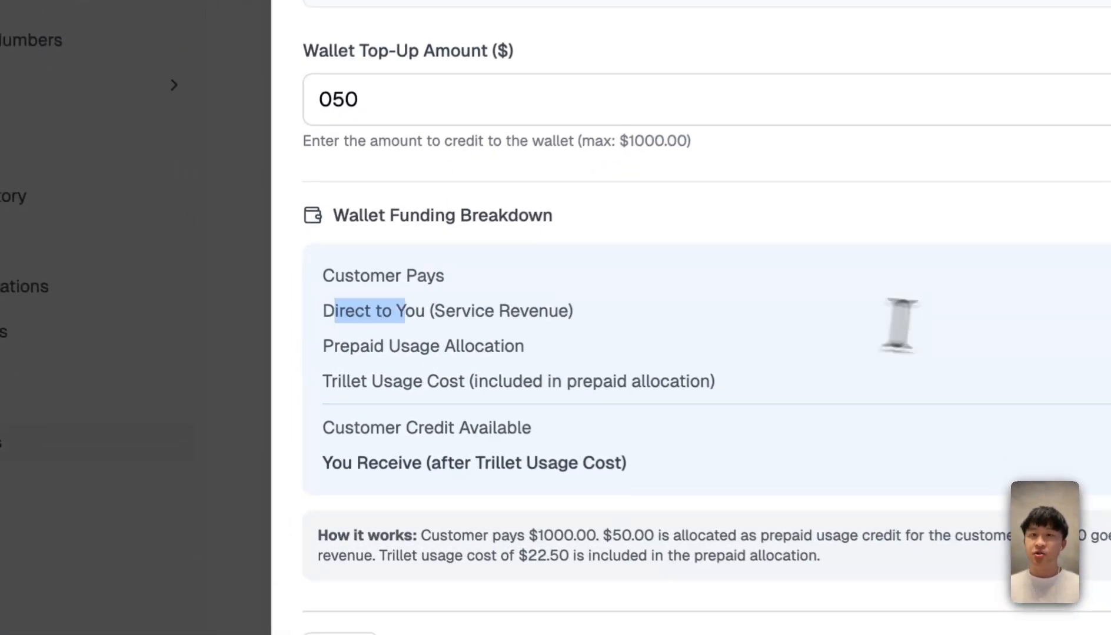
{"action": "left_click_drag", "start_coordinate": [900, 326], "coordinate": [909, 322]}
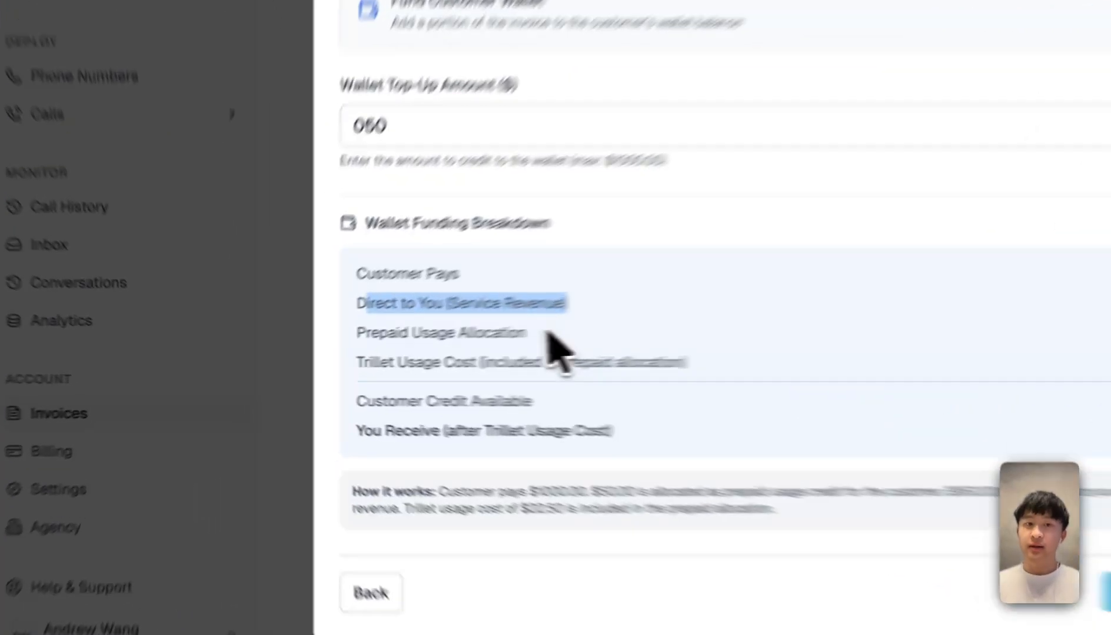
{"action": "left_click_drag", "start_coordinate": [408, 350], "coordinate": [262, 350]}
{"action": "left_click", "coordinate": [311, 353]}
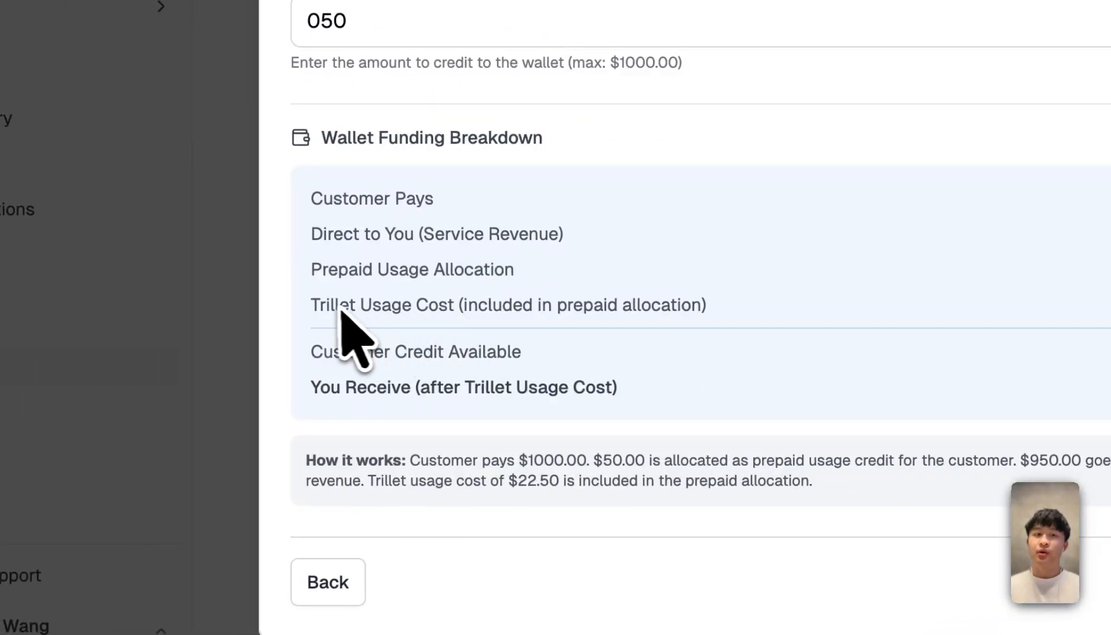
{"action": "left_click_drag", "start_coordinate": [339, 309], "coordinate": [623, 320]}
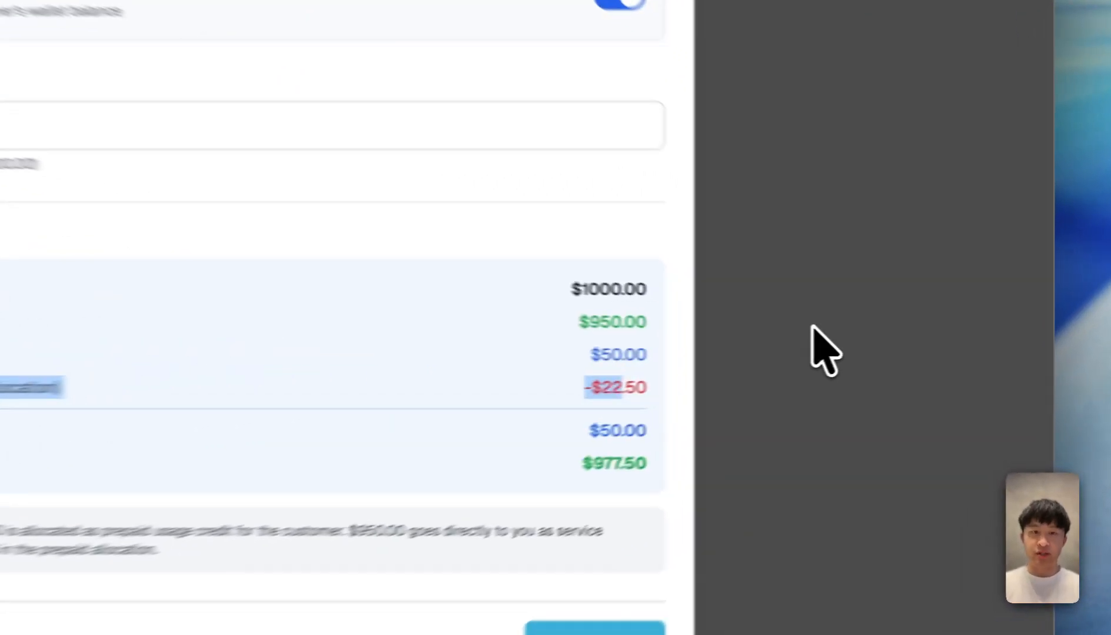
Leave the one-time invoice and enable Fund Customer Wallet in the details of a new recurring invoice.
{"action": "left_click", "coordinate": [907, 339]}
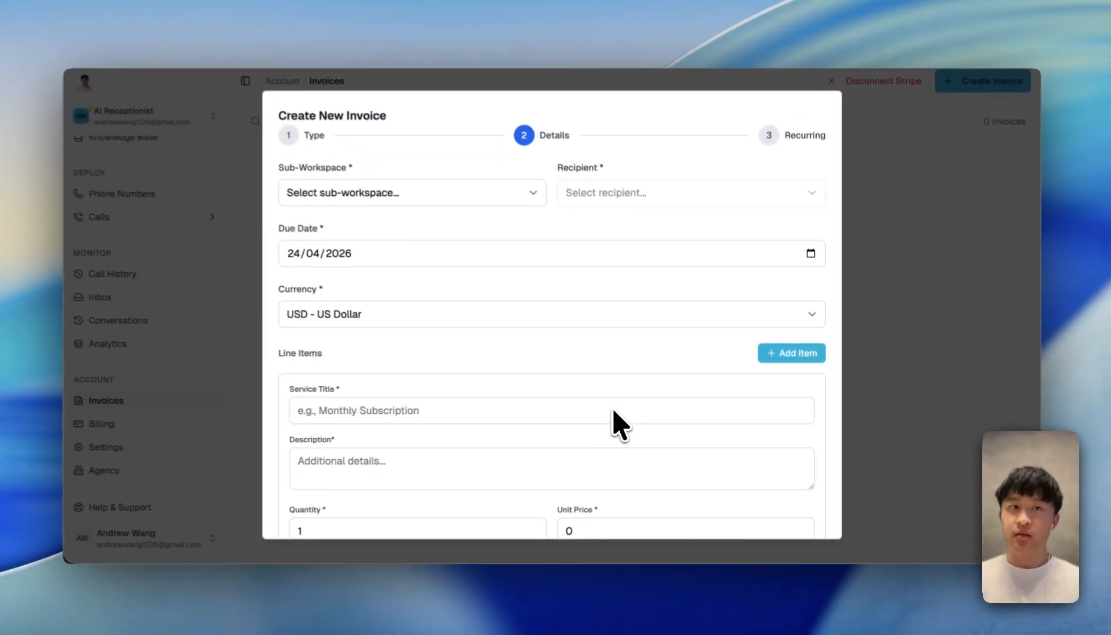
{"action": "scroll", "coordinate": [610, 302], "scroll_direction": "down", "scroll_amount": 10}
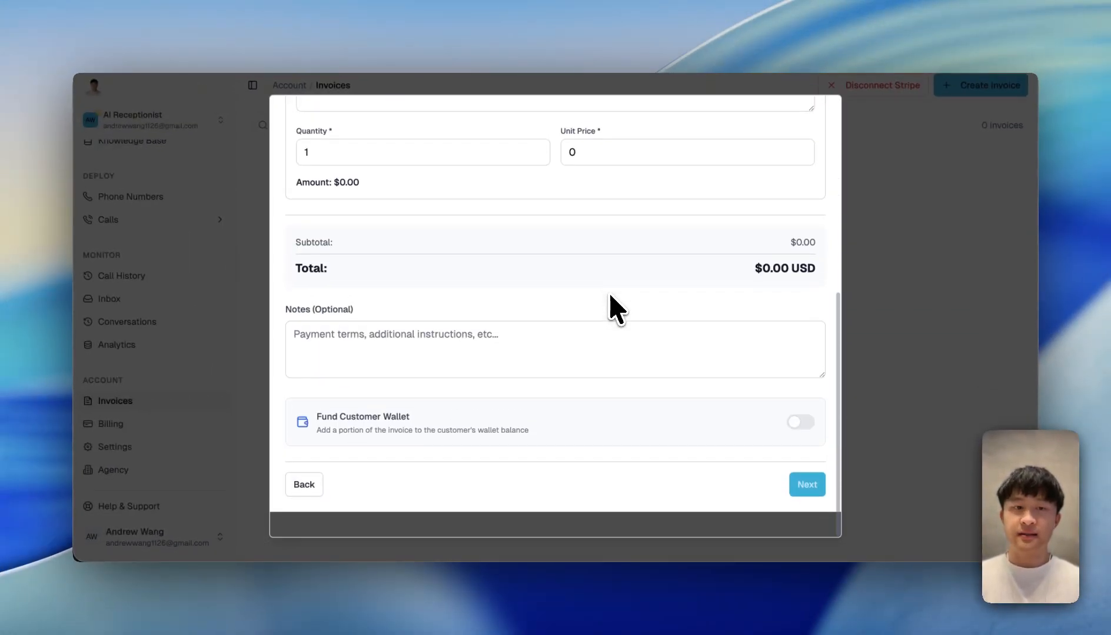
{"action": "left_click", "coordinate": [804, 452]}
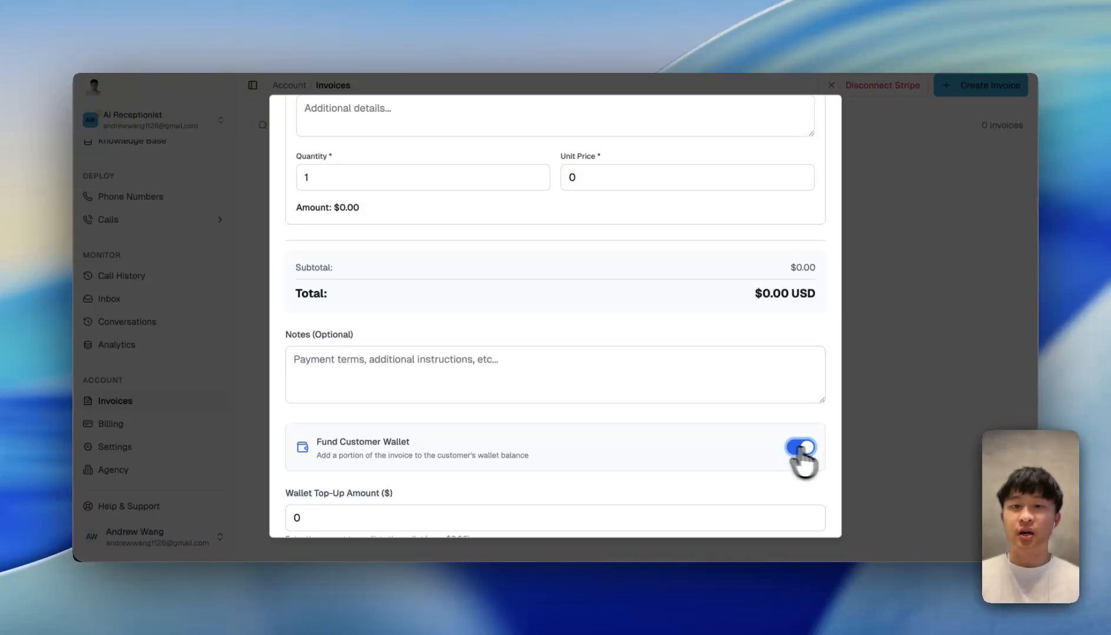
Fill in the recurring invoice's line item with service title and description "Retainer" and a unit price of 500.
{"action": "scroll", "coordinate": [671, 371], "scroll_direction": "up", "scroll_amount": 3}
{"action": "left_click", "coordinate": [579, 240]}
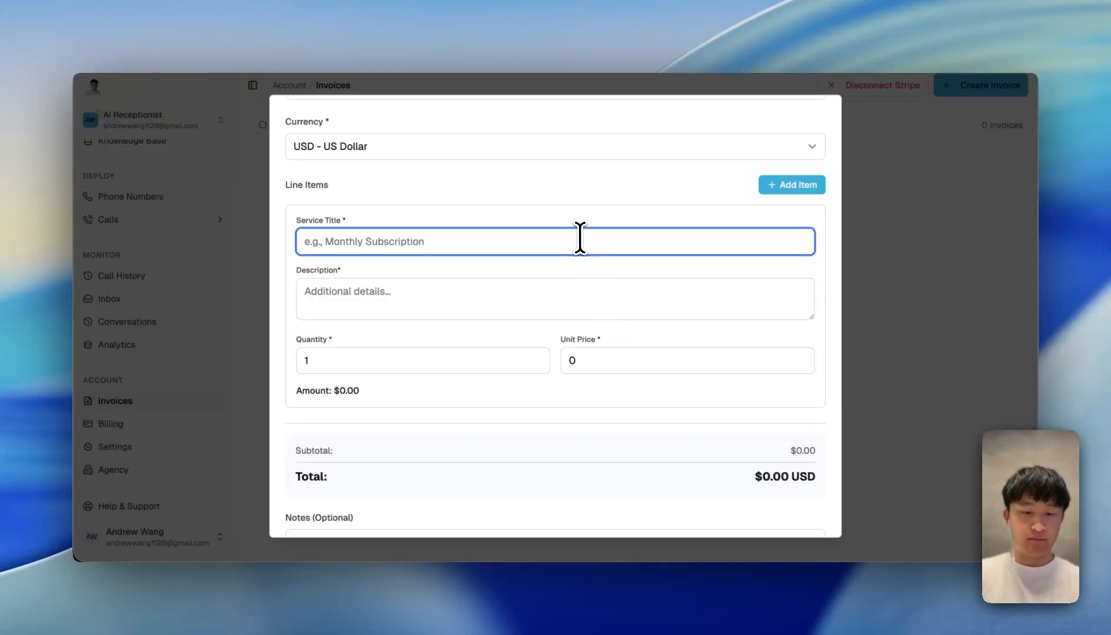
{"action": "type", "text": "Retainer"}
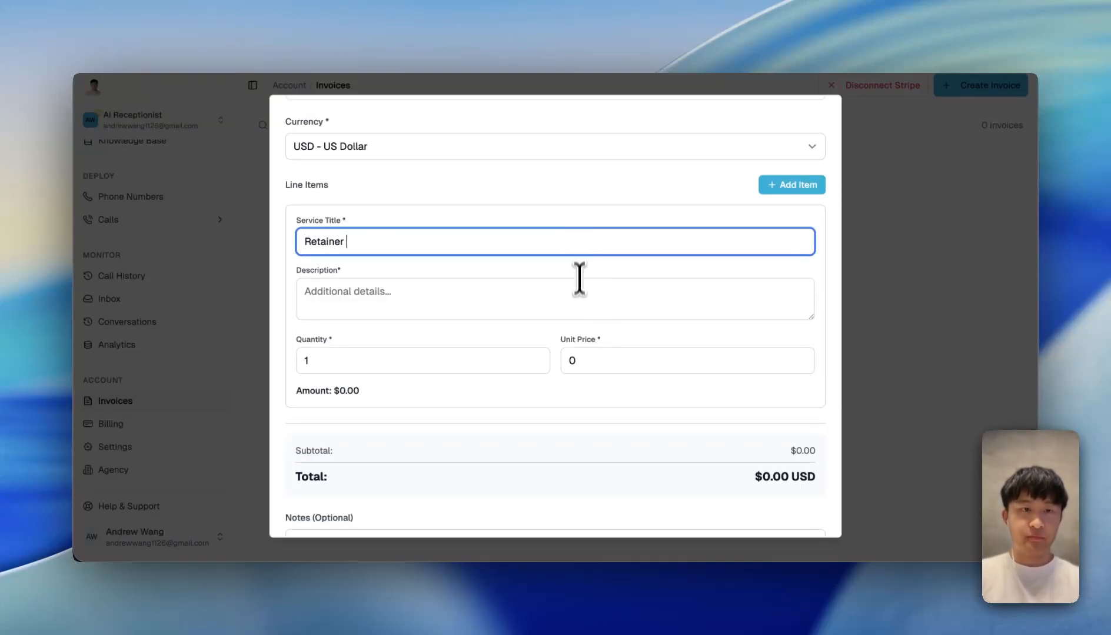
{"action": "left_click", "coordinate": [579, 291]}
{"action": "type", "text": "Retainer"}
{"action": "left_click", "coordinate": [610, 360]}
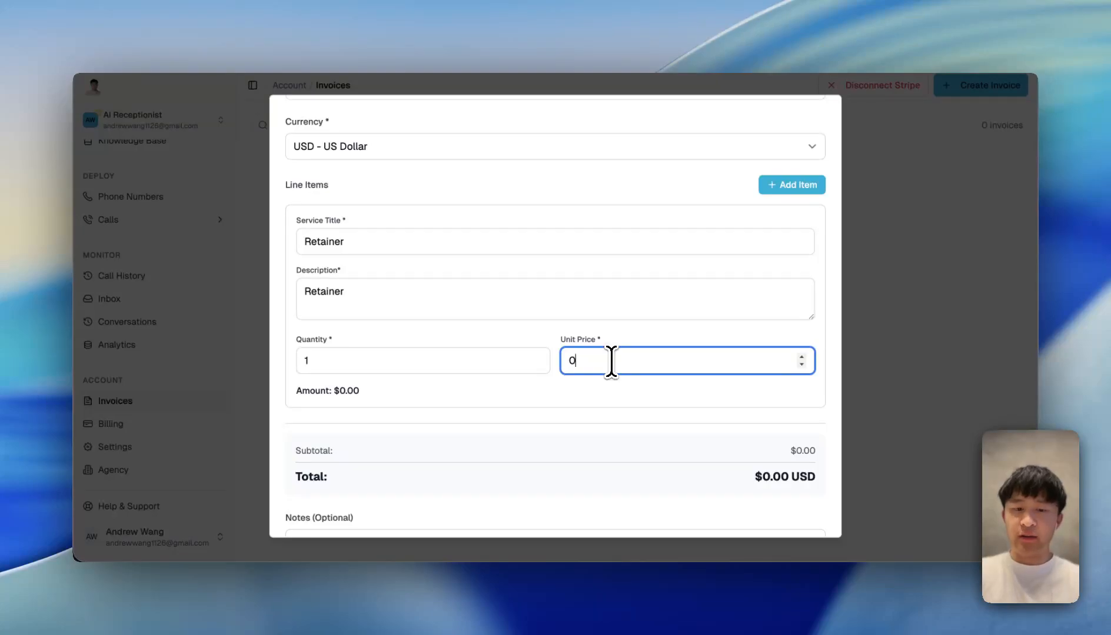
{"action": "type", "text": "500"}
{"action": "left_click", "coordinate": [607, 432]}
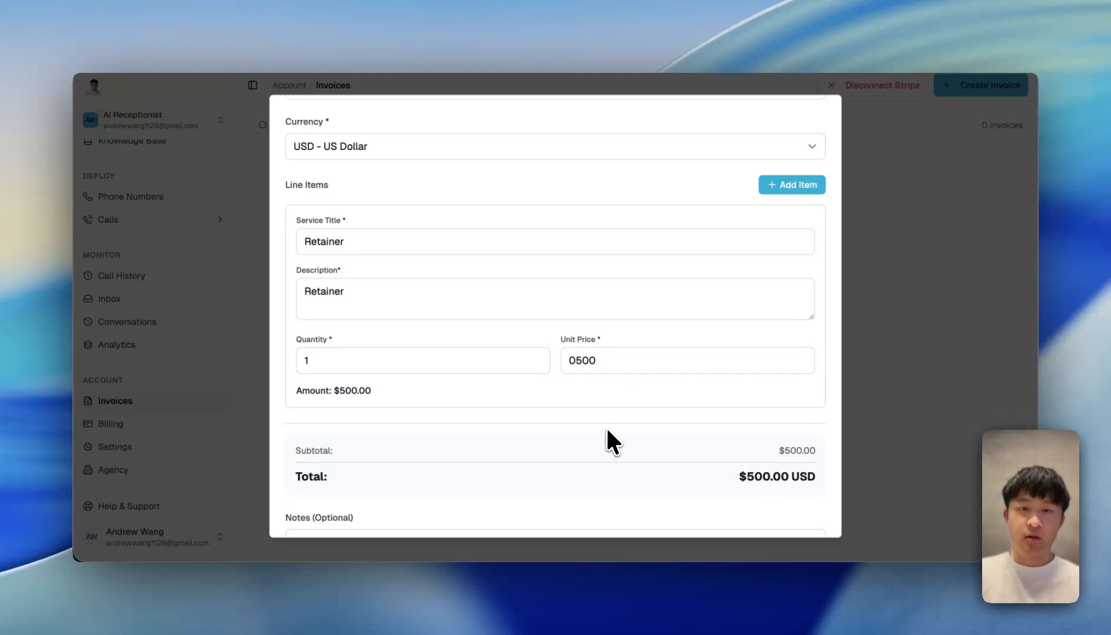
Replace the wallet top-up amount on the recurring invoice with $50.
{"action": "scroll", "coordinate": [608, 435], "scroll_direction": "down", "scroll_amount": 5}
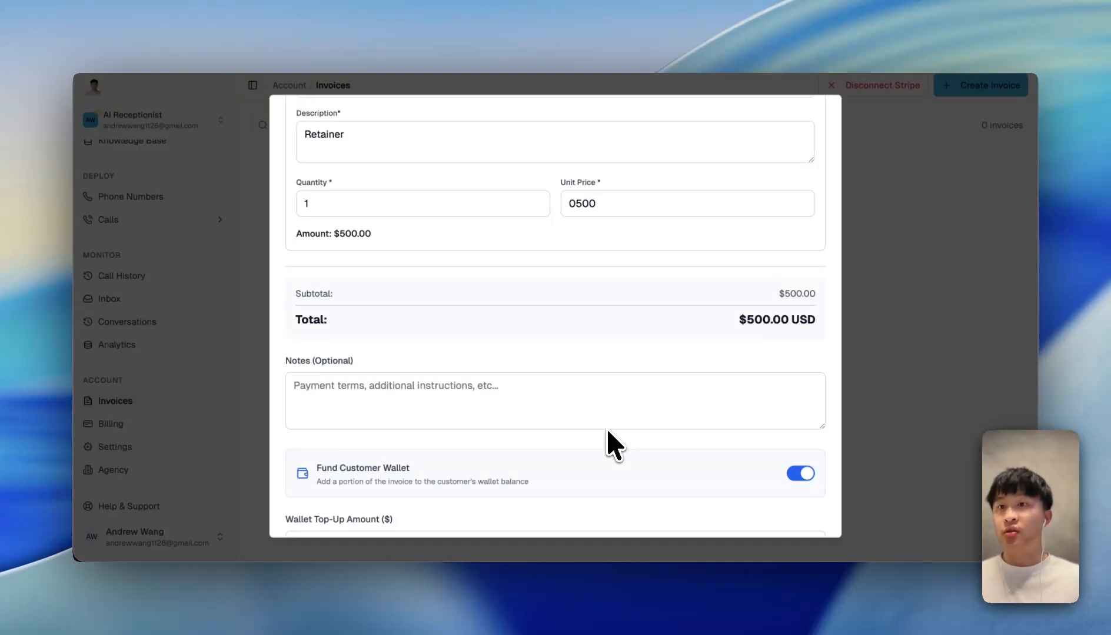
{"action": "scroll", "coordinate": [607, 436], "scroll_direction": "down", "scroll_amount": 3}
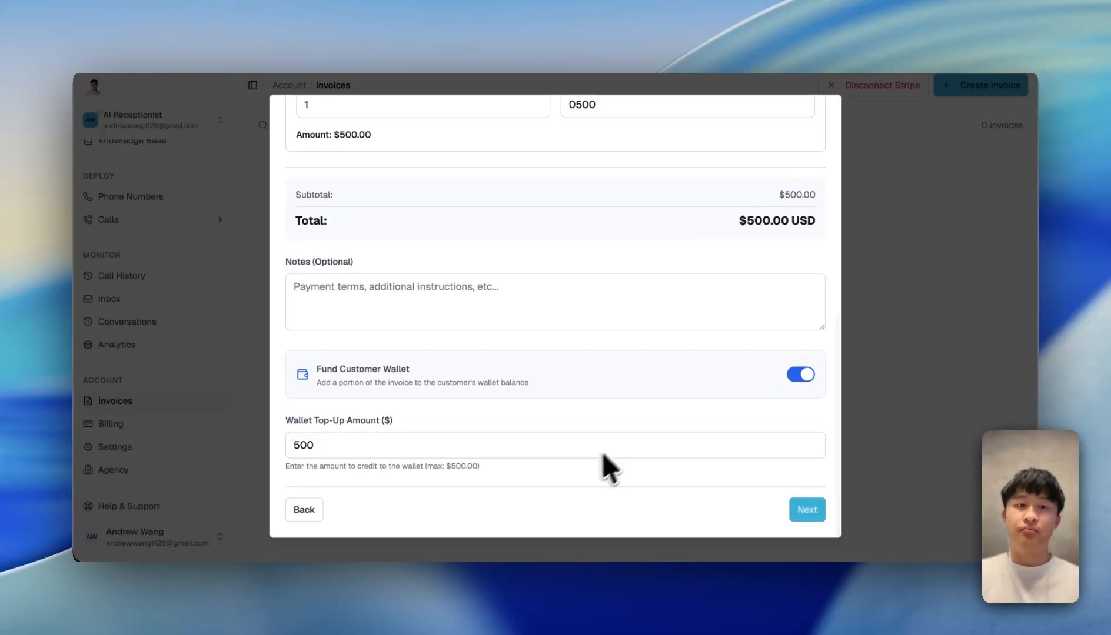
{"action": "left_click", "coordinate": [572, 446]}
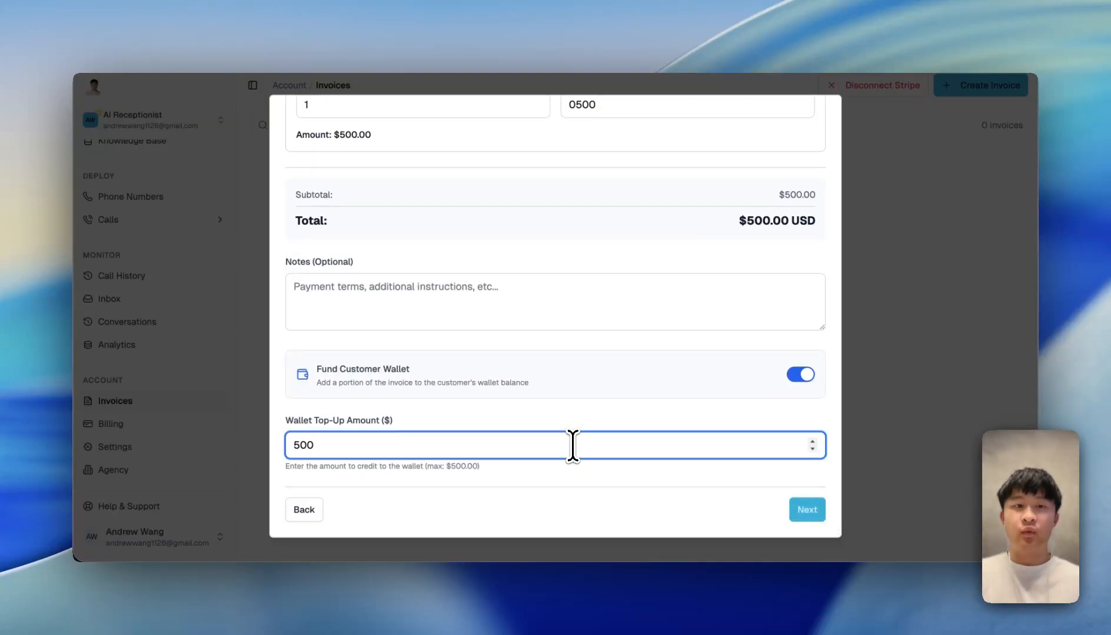
{"action": "key", "text": "BackSpace"}
{"action": "key", "text": "BackSpace"}
{"action": "key", "text": "BackSpace"}
{"action": "type", "text": "50"}
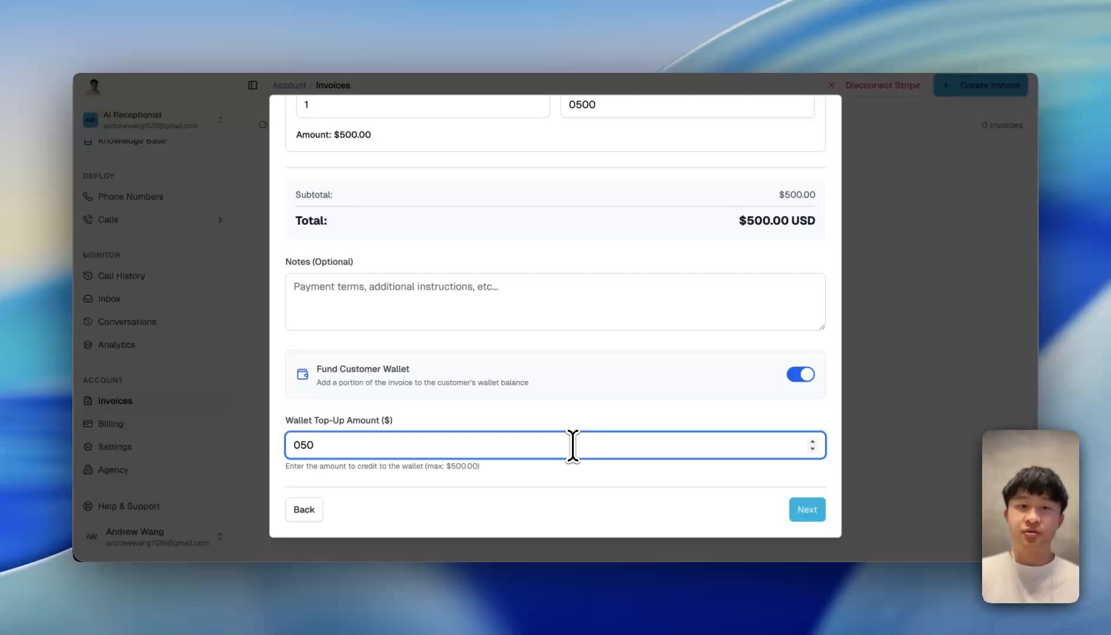
{"action": "left_click", "coordinate": [686, 412]}
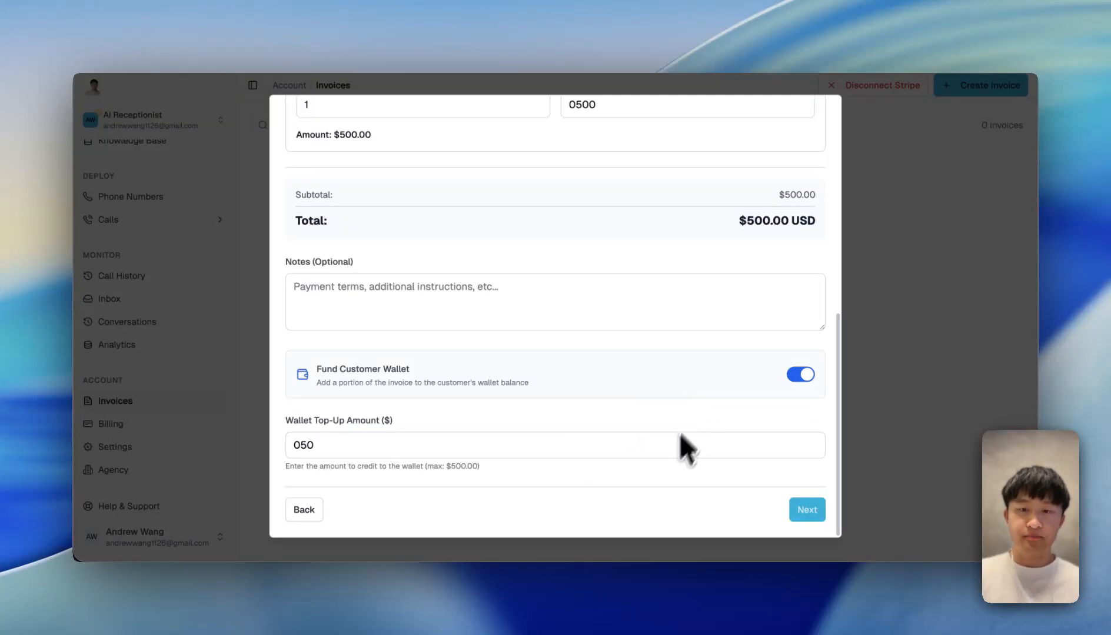
Assign the recurring invoice to sub-workspace Landscaper 1 and its recipient, and enter a wallet top-up amount of $50.
{"action": "scroll", "coordinate": [682, 446], "scroll_direction": "up", "scroll_amount": 10}
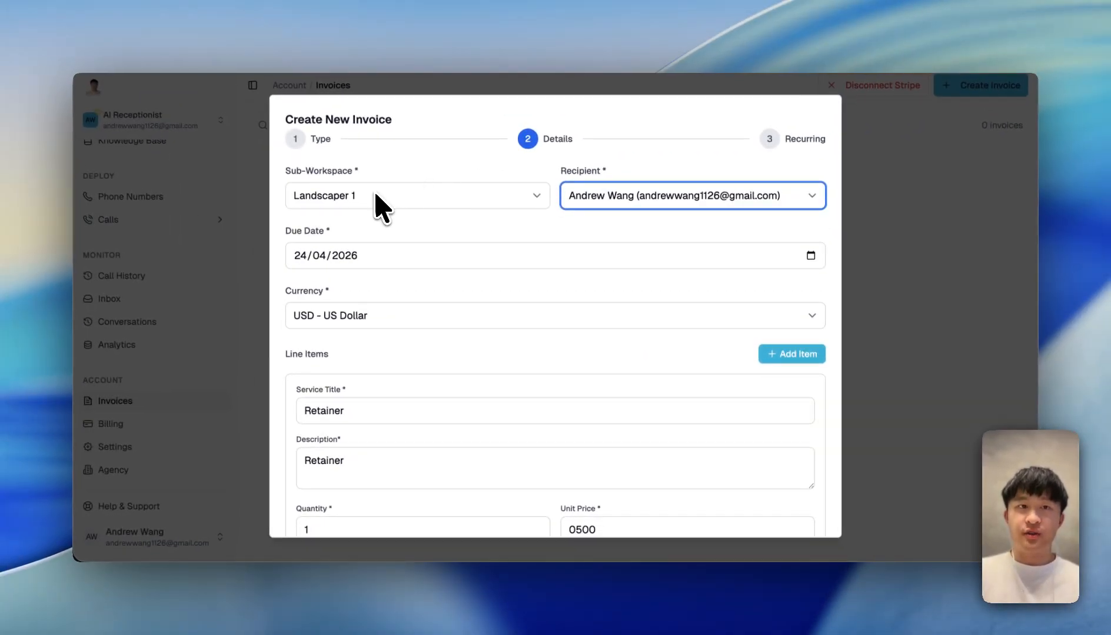
{"action": "scroll", "coordinate": [533, 218], "scroll_direction": "down", "scroll_amount": 10}
{"action": "scroll", "coordinate": [533, 219], "scroll_direction": "down", "scroll_amount": 2}
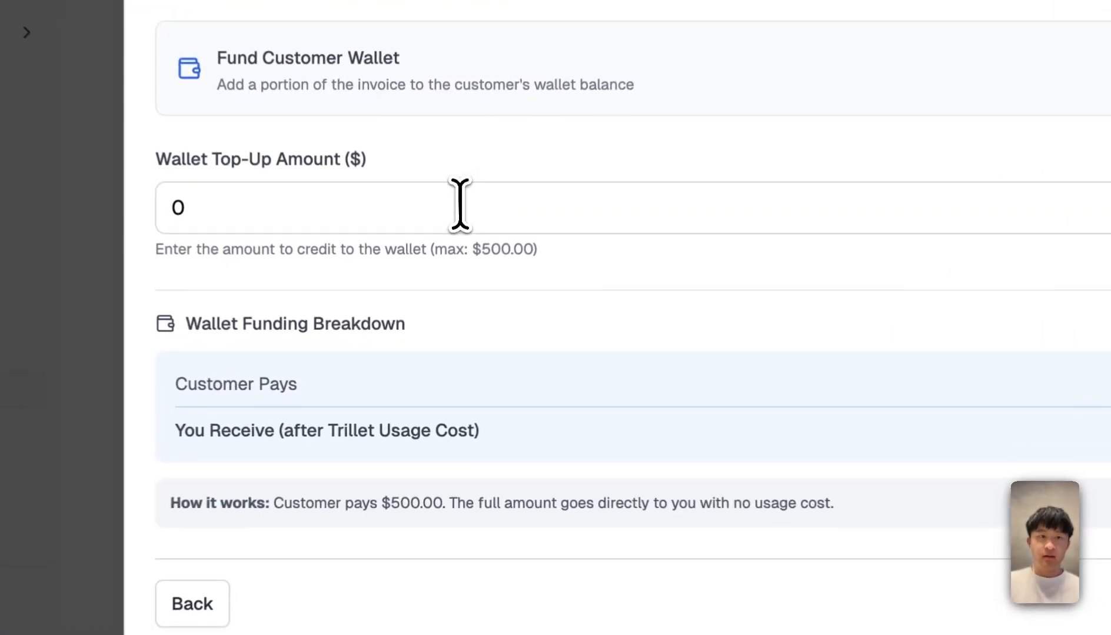
{"action": "left_click", "coordinate": [448, 328]}
{"action": "type", "text": "50"}
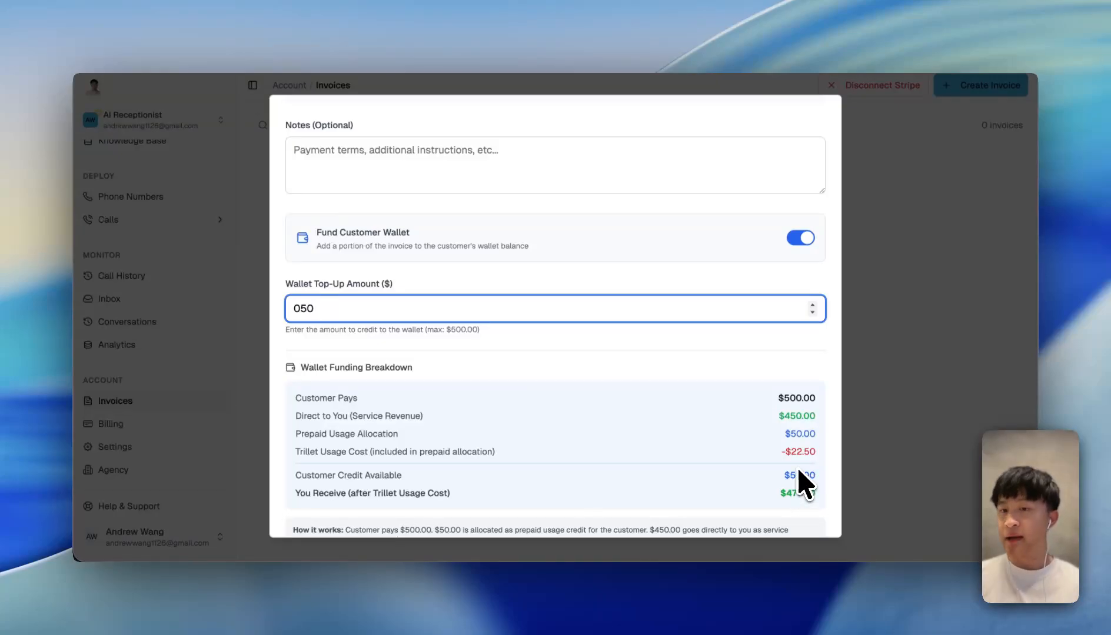
{"action": "scroll", "coordinate": [805, 465], "scroll_direction": "down", "scroll_amount": 3}
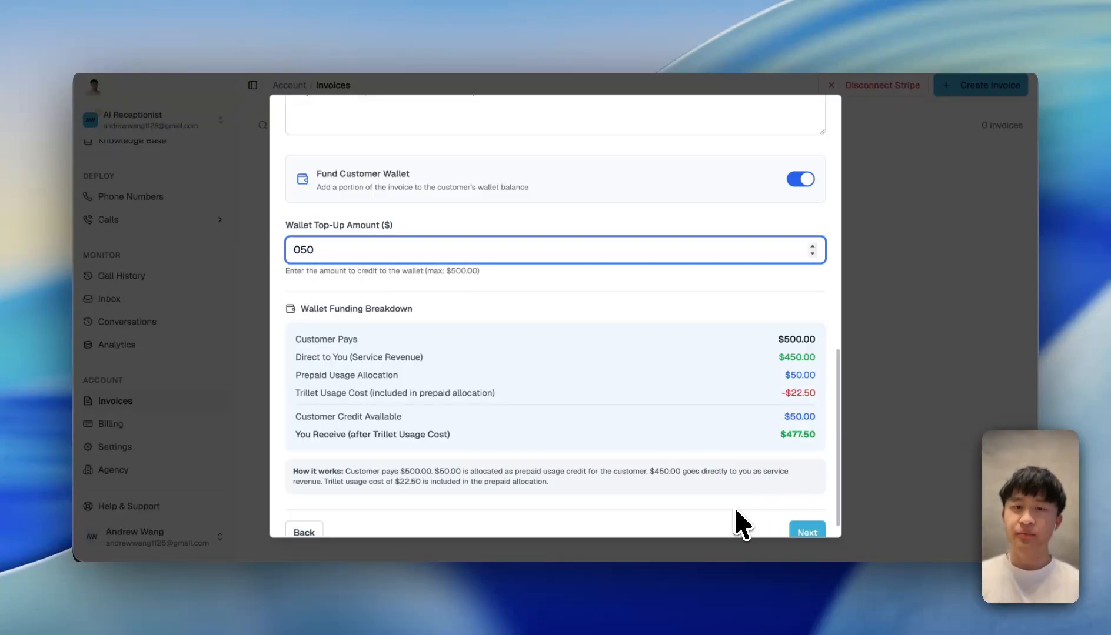